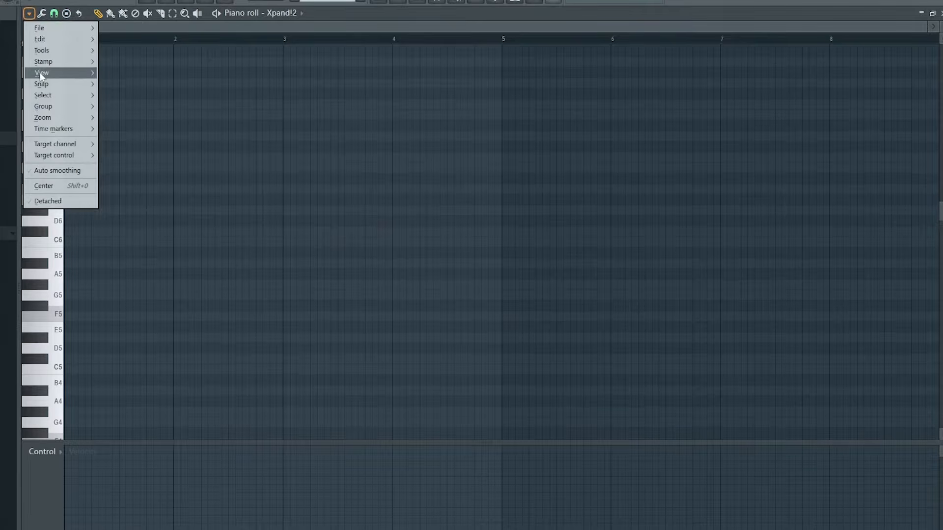
Step: Set the piano roll's scale highlighting to root note F with the Minor Natural (Aeolian) scale
mouse_move(41, 74)
mouse_move(130, 232)
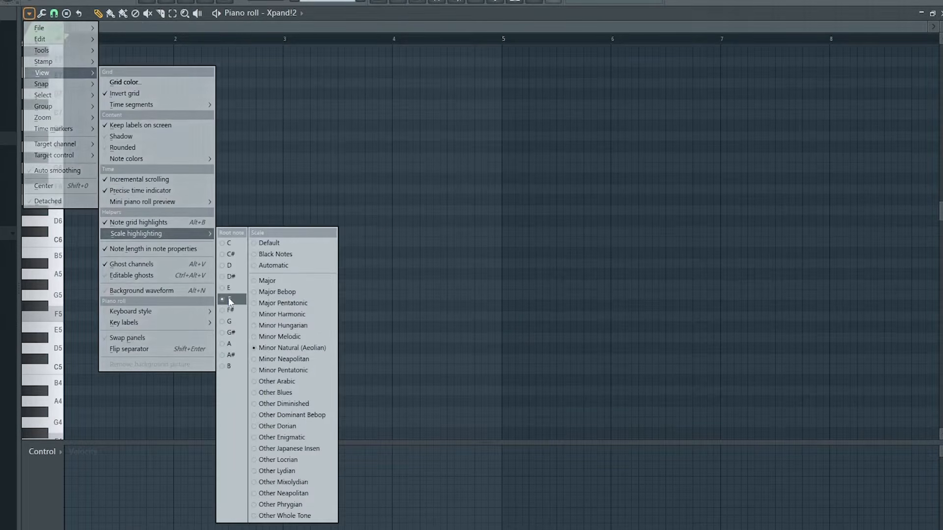
click(270, 337)
Step: Draw one-bar triads across bars 1 to 4: F5-G#5-C6, D#5-G5-A#5, C#5-F5-G#5 and D#5-G5-A#5
scroll(130, 196, down, 3)
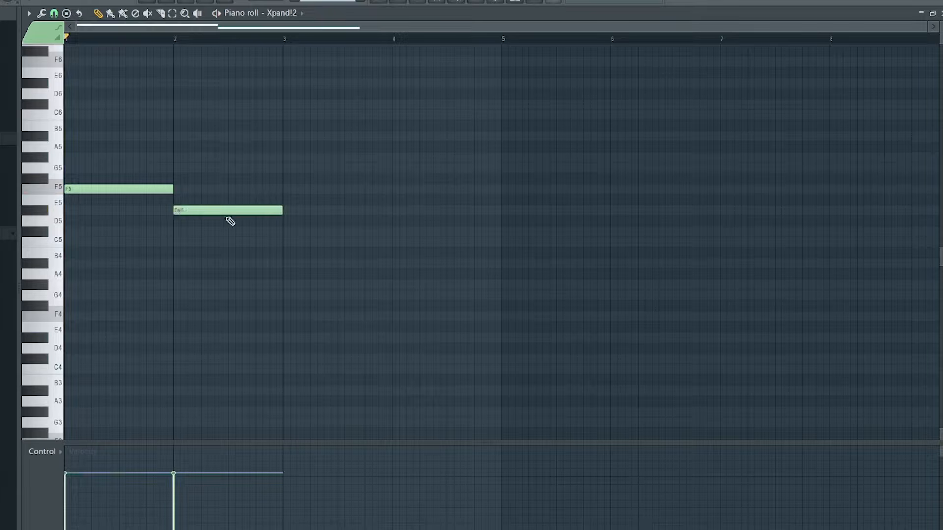
click(291, 231)
click(395, 210)
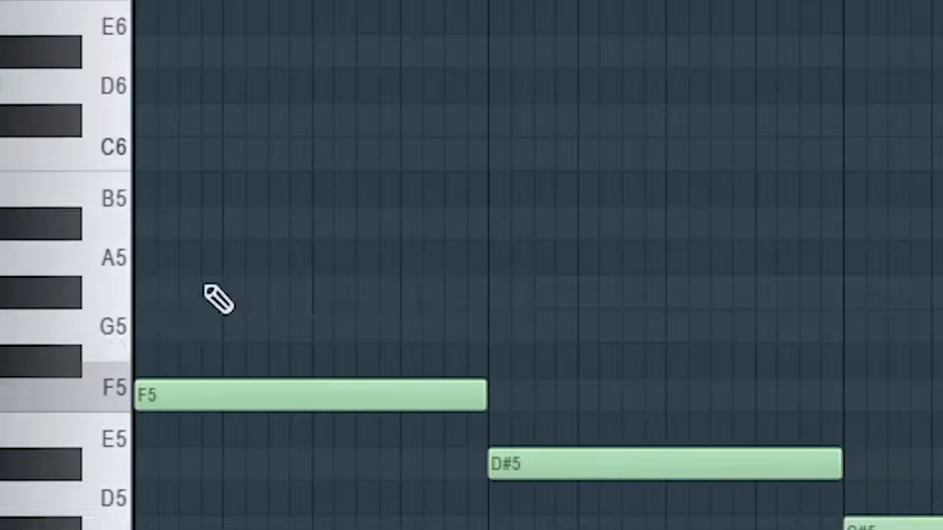
click(89, 158)
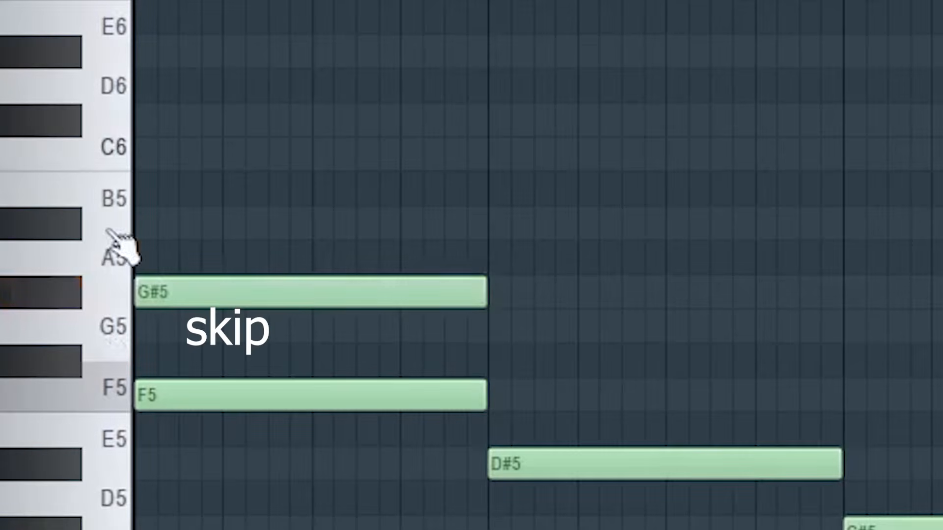
click(221, 159)
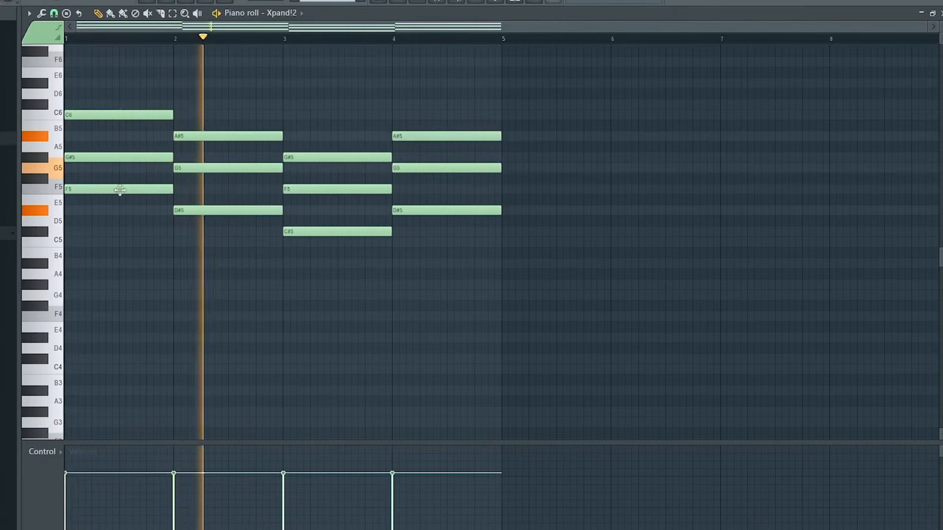
Step: Duplicate the four chord root notes one octave lower, as F4, D#4, C#4 and D#4 aligned with their bars
ctrl+shift+click(120, 190)
ctrl+shift+click(217, 215)
ctrl+shift+click(331, 232)
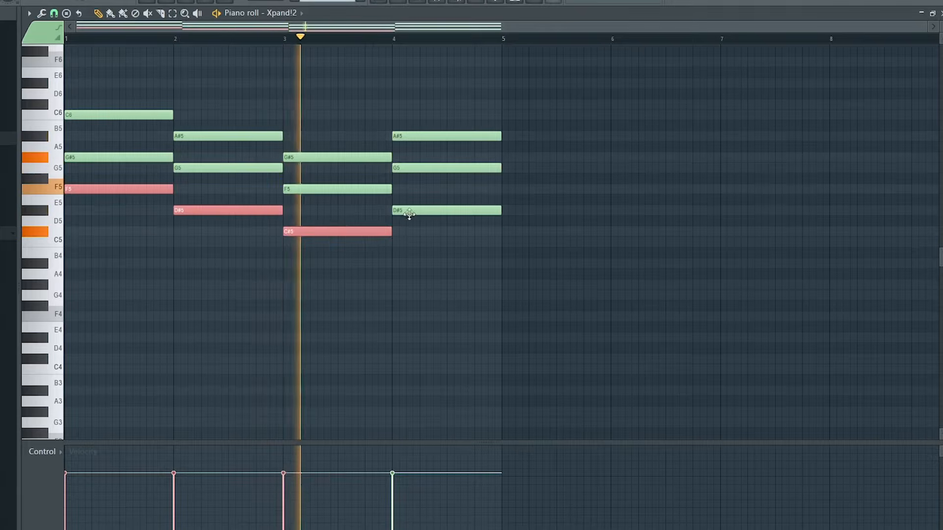
ctrl+shift+click(406, 211)
shift+drag(305, 233, 312, 232)
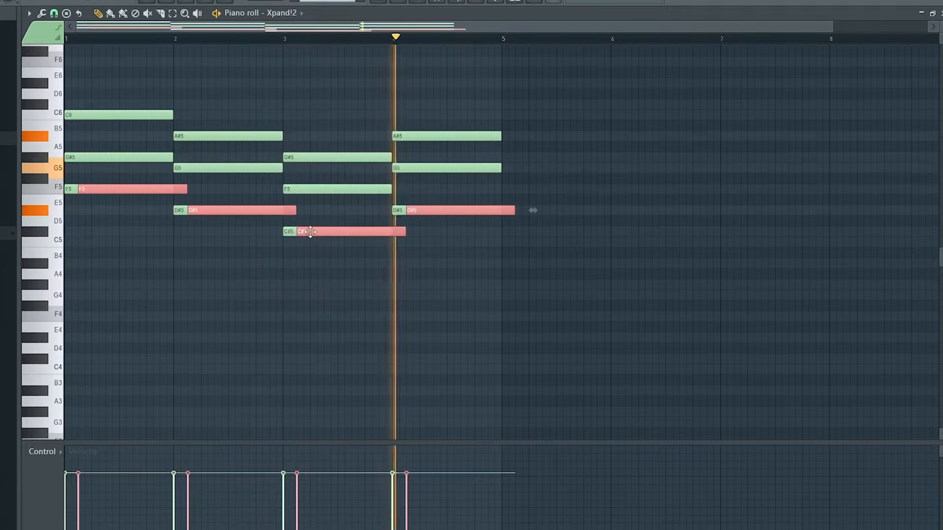
key(ctrl+Down)
drag(115, 318, 69, 318)
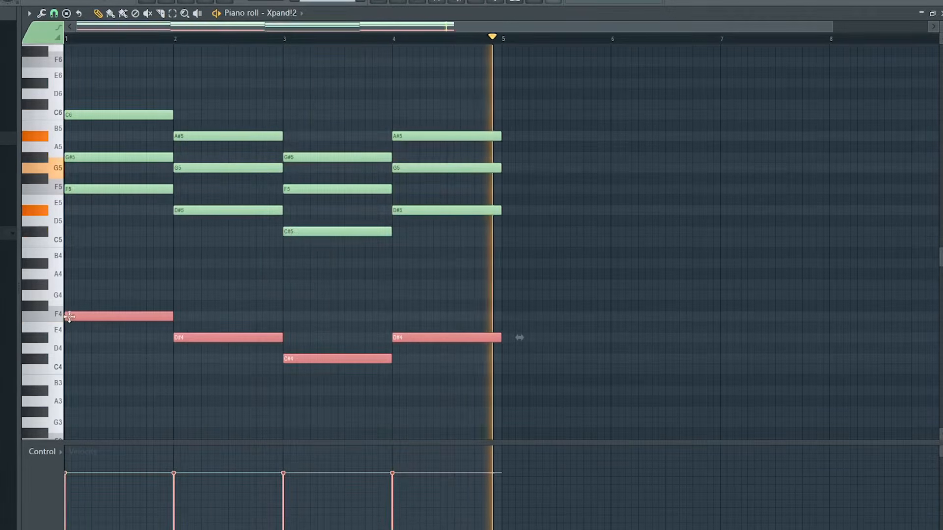
key(ctrl+d)
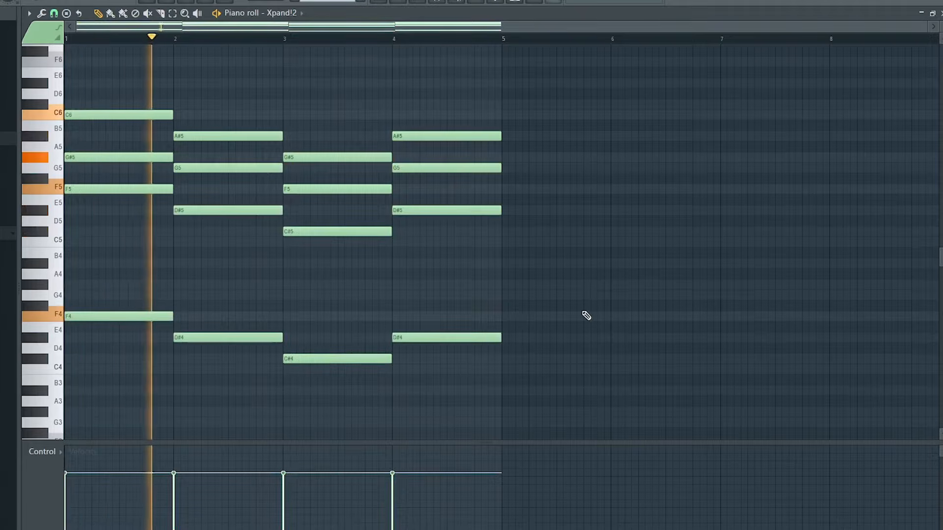
Step: Add a one-bar D#6 note above the first chord and a short C#6 note finishing at the end of bar 2
scroll(583, 157, up, 1)
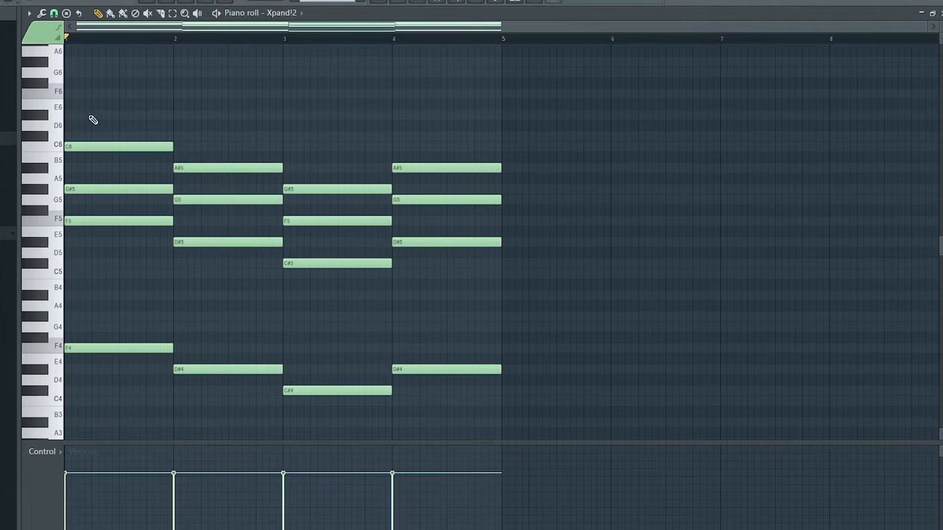
click(111, 116)
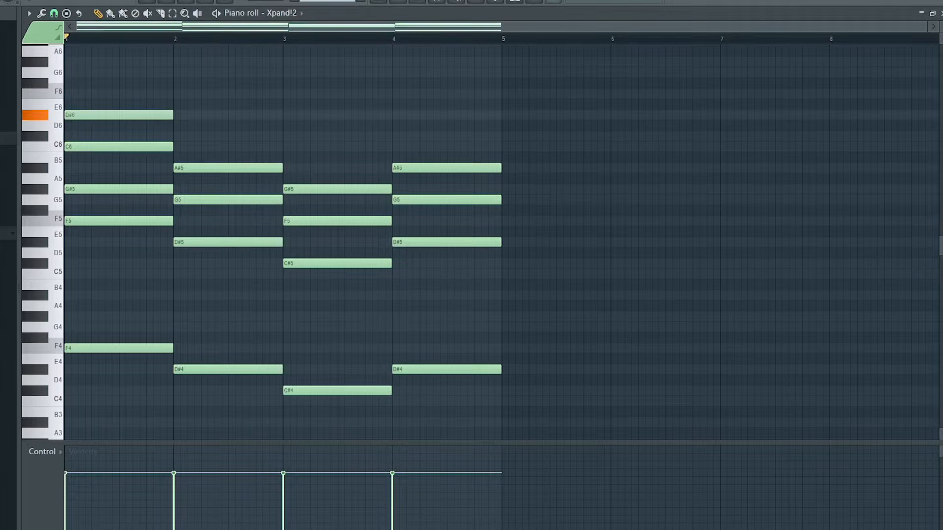
key(space)
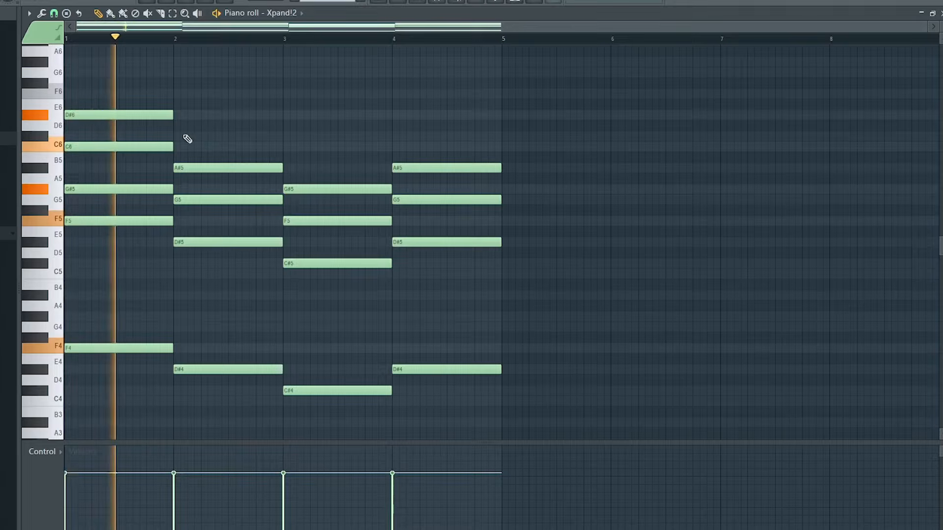
click(188, 136)
drag(201, 136, 263, 136)
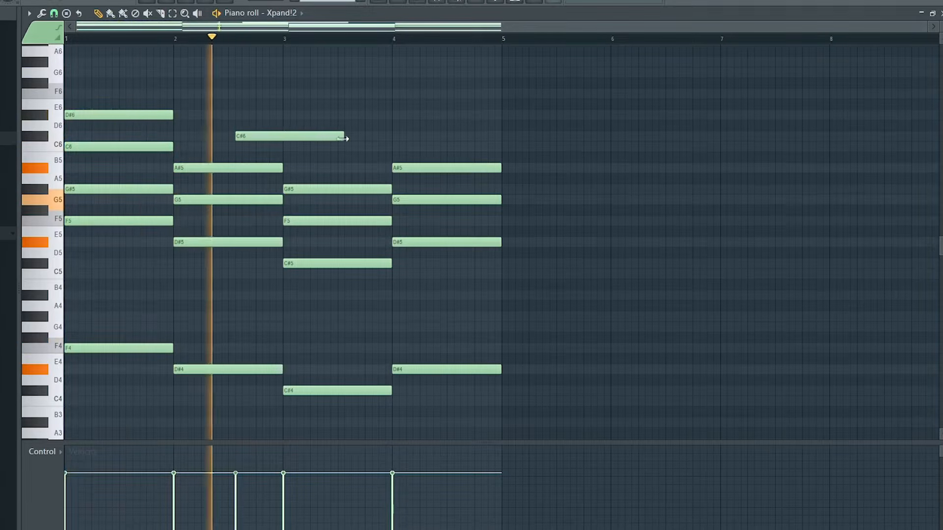
drag(347, 136, 282, 136)
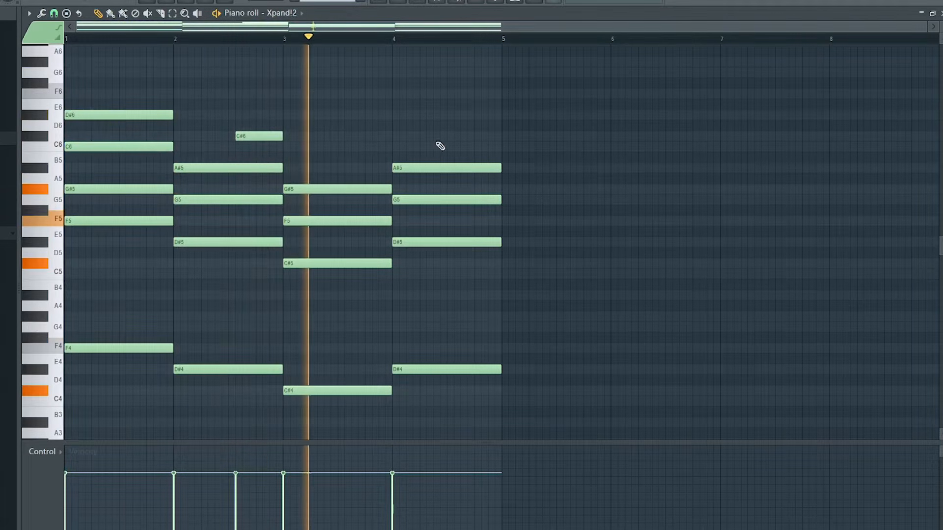
Step: Lower the first chord's D#6 note by one octave and humanize the velocities and timing of all notes
click(107, 114)
key(ctrl+Down)
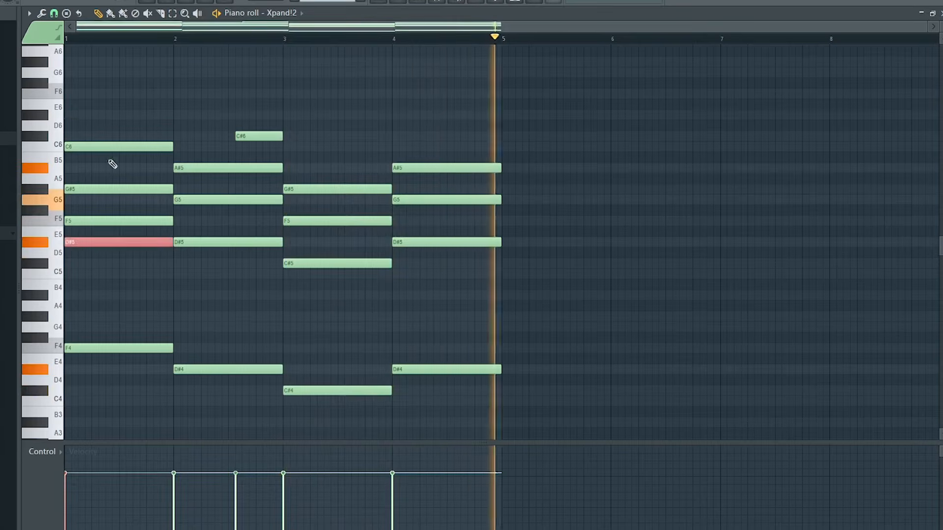
key(ctrl+a)
key(alt+r)
drag(501, 256, 501, 250)
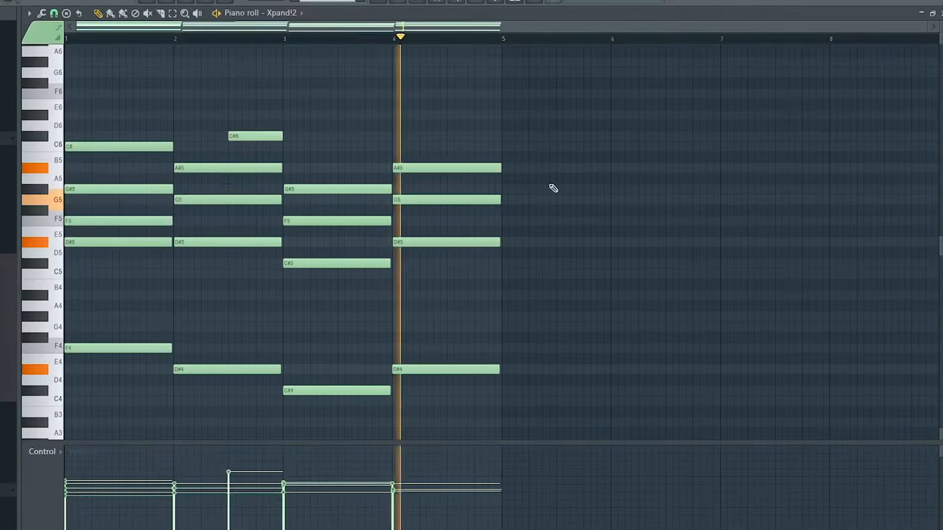
Step: Copy the four low bass notes from F4 to D#4 into the Keyscape channel's piano roll and play them
drag(69, 322, 541, 395)
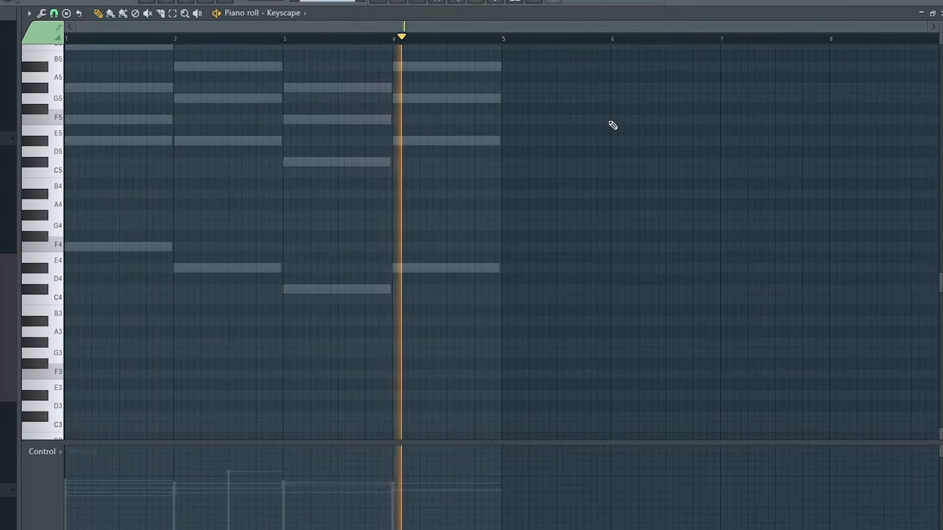
key(ctrl+v)
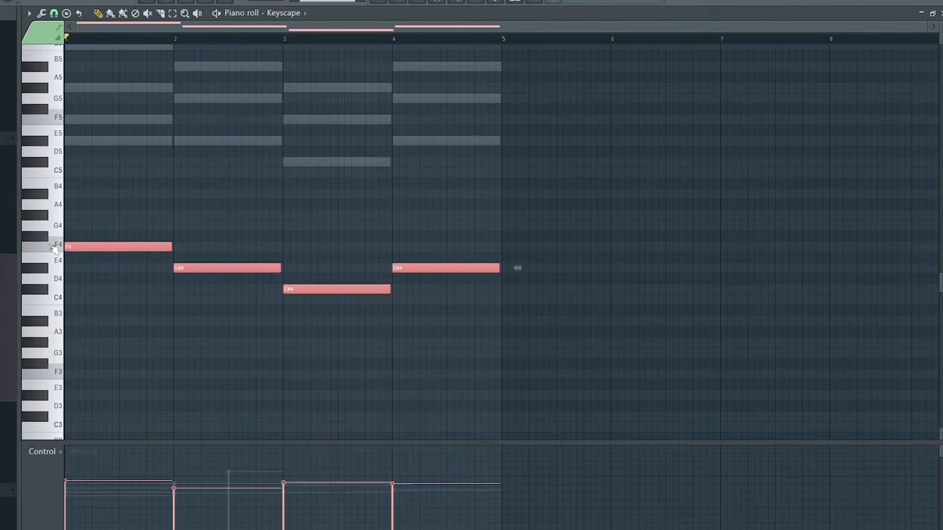
key(space)
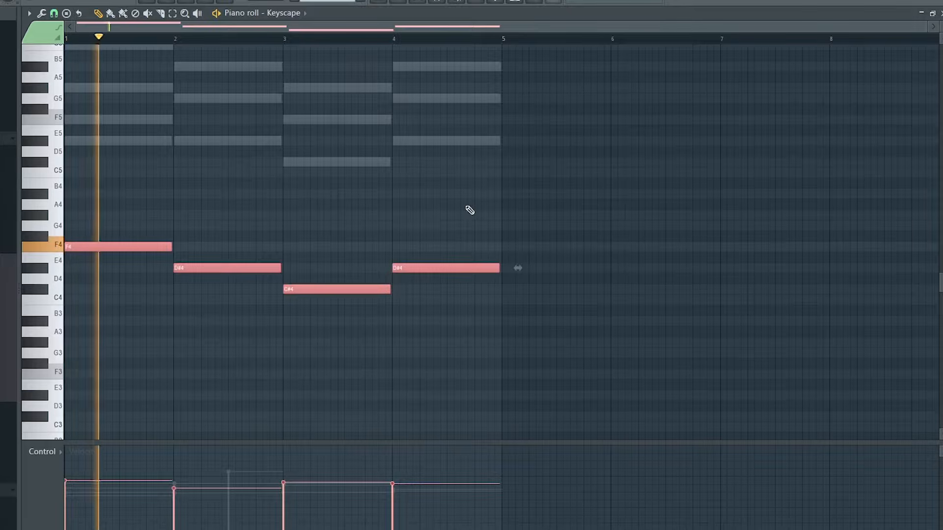
scroll(513, 223, up, 2)
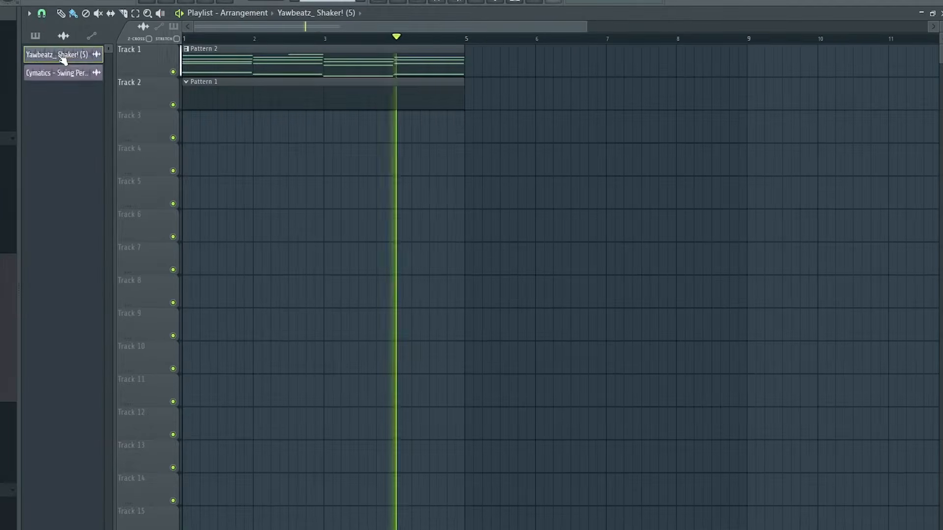
Step: Place the Yawbeatz_ Shaker! (5) sample on Track 3 of the playlist, starting at bar 1
drag(56, 55, 219, 126)
drag(277, 126, 213, 126)
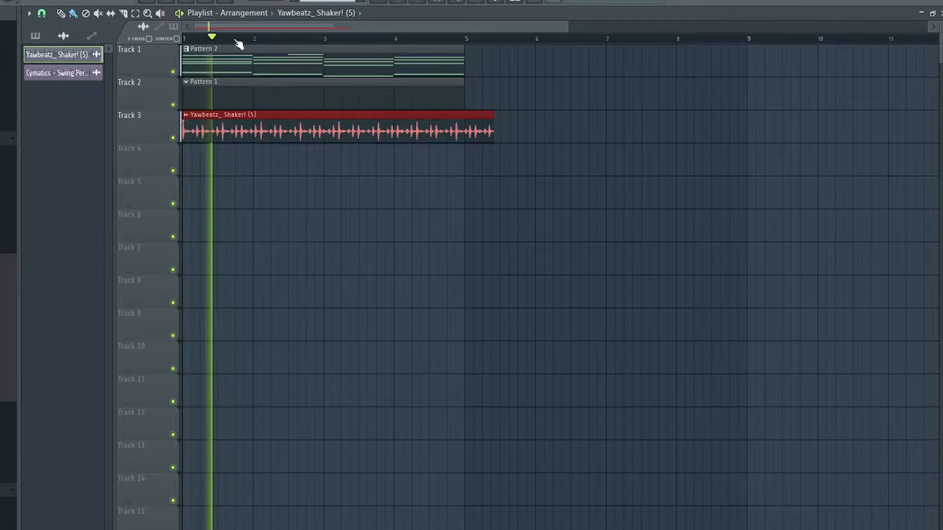
scroll(275, 31, up, 1)
Step: Set the shaker clip's time-stretching mode to Stretch and fit the clip to exactly four bars
double_click(334, 131)
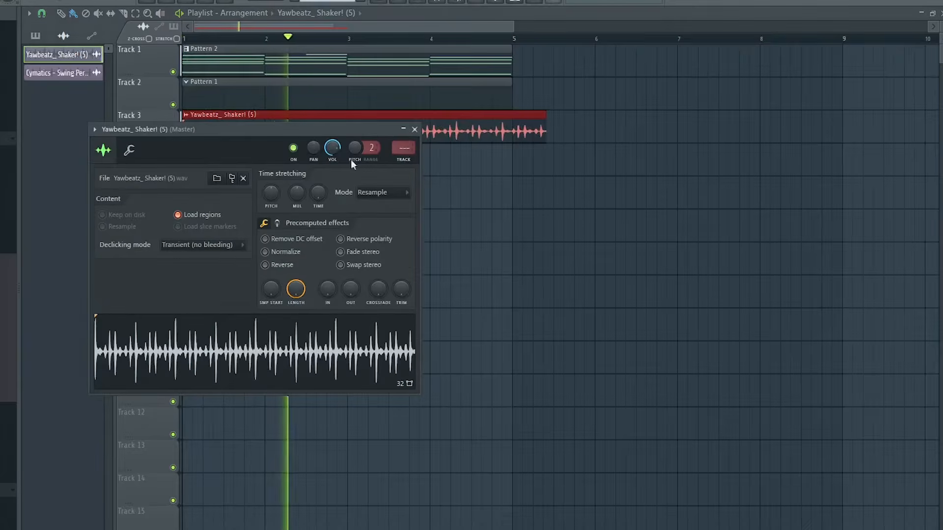
drag(334, 129, 398, 157)
click(450, 218)
click(442, 251)
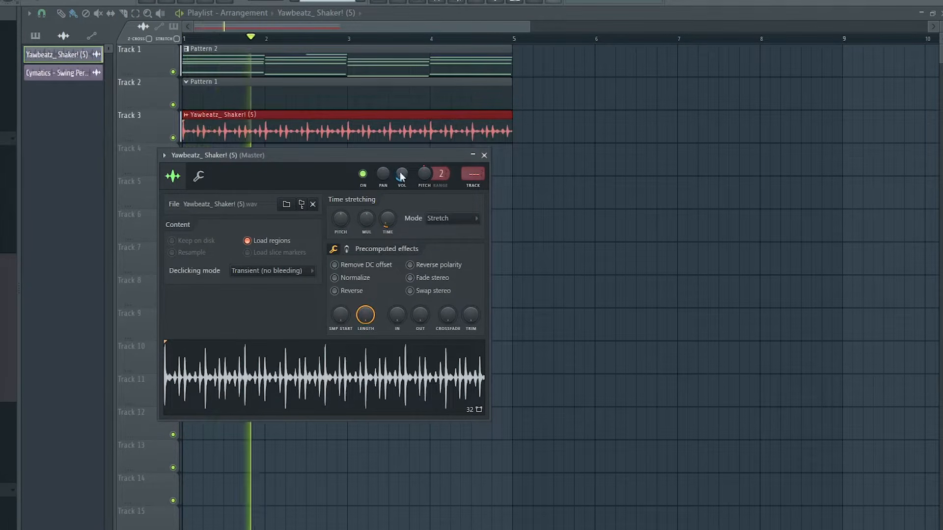
key(Escape)
Step: Place the Cymatics Swing Percussion Loop on Track 4 at bar 1 and time-stretch it to two bars in Stretch mode
drag(57, 73, 176, 162)
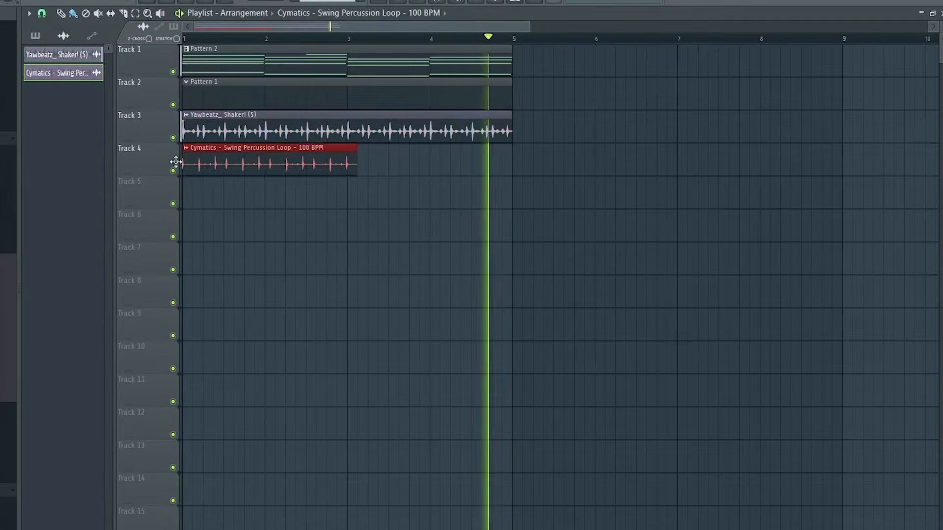
double_click(242, 153)
click(406, 215)
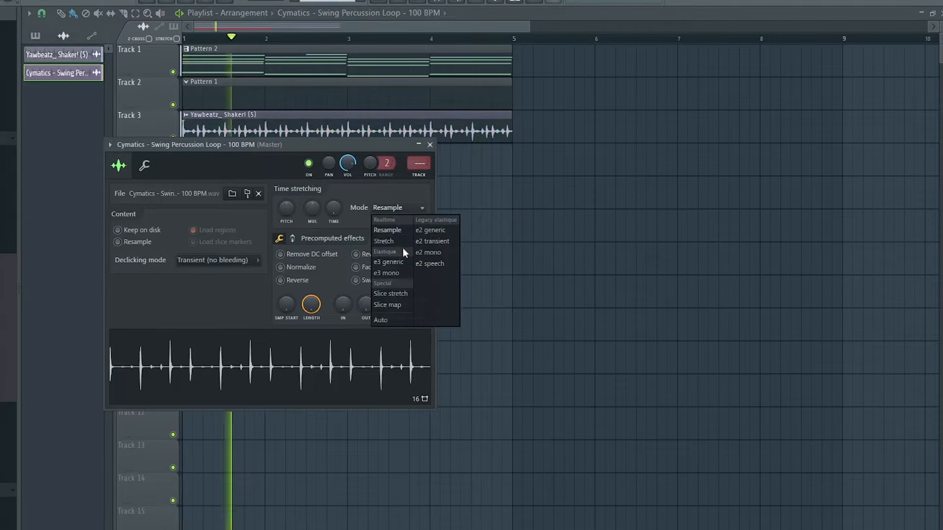
click(392, 240)
drag(281, 143, 342, 210)
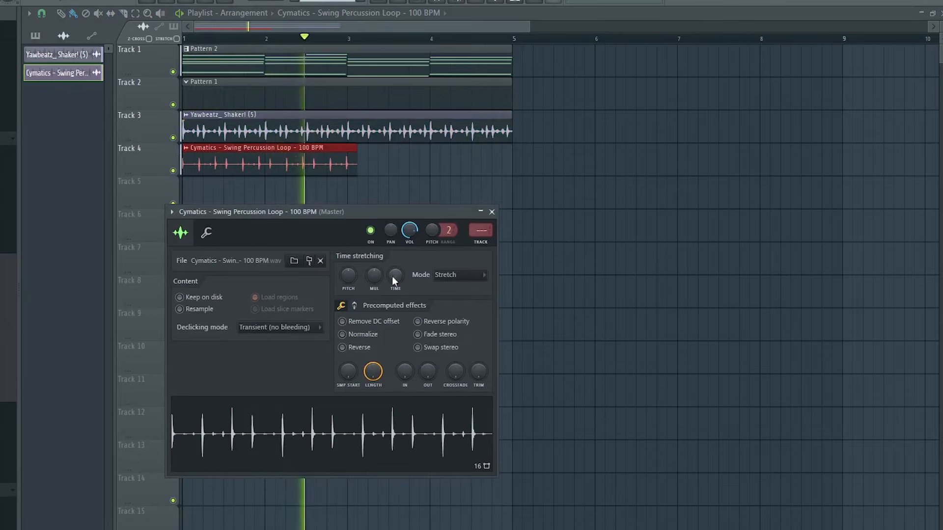
drag(394, 280, 393, 275)
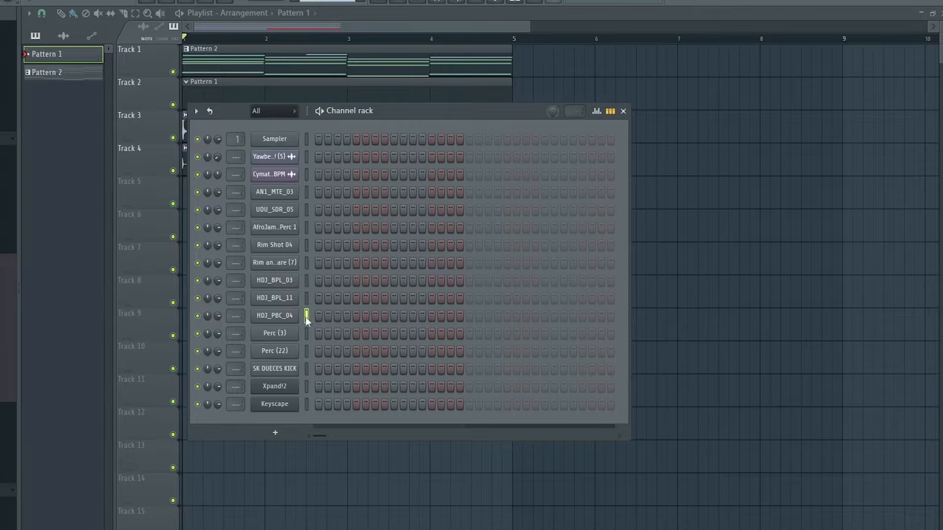
Step: Open the piano roll of the AN1_MTE_03 channel in Pattern 1 and close the channel rack
click(306, 191)
drag(352, 114, 359, 181)
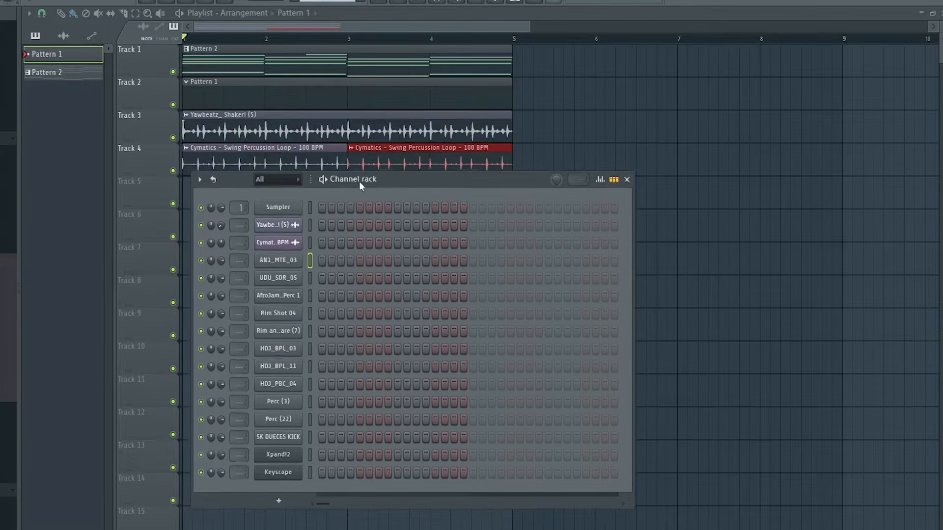
key(space)
right_click(292, 264)
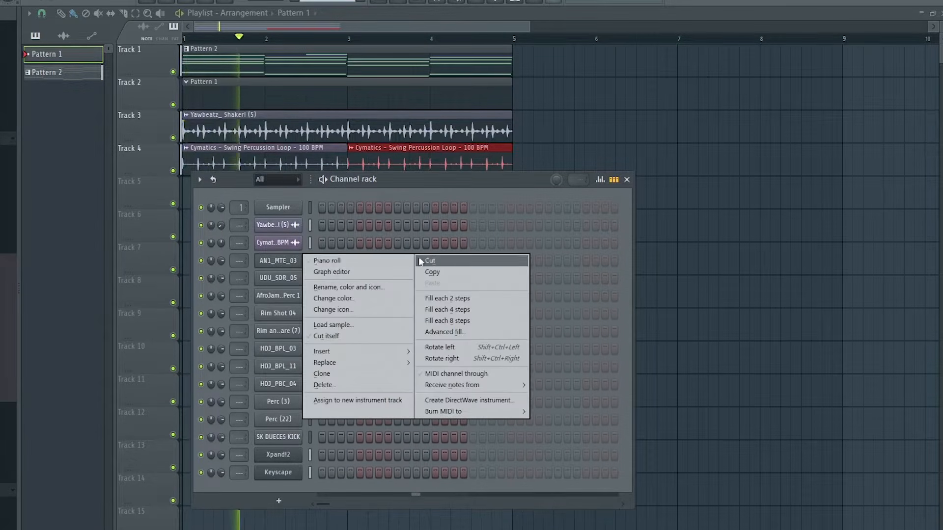
click(334, 263)
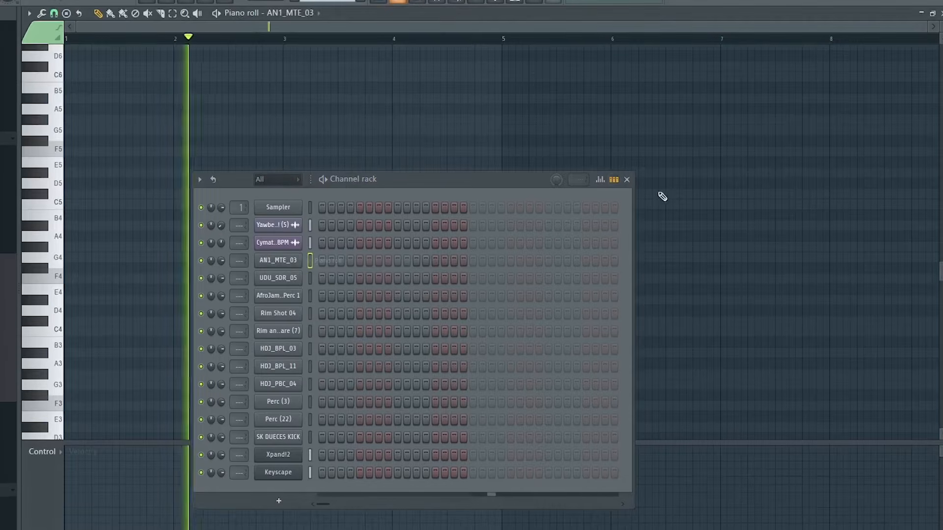
click(626, 180)
key(space)
Step: Draw a syncopated rhythm of six short C5 notes in bar 1 for AN1_MTE_03 and play it back
scroll(145, 282, up, 2)
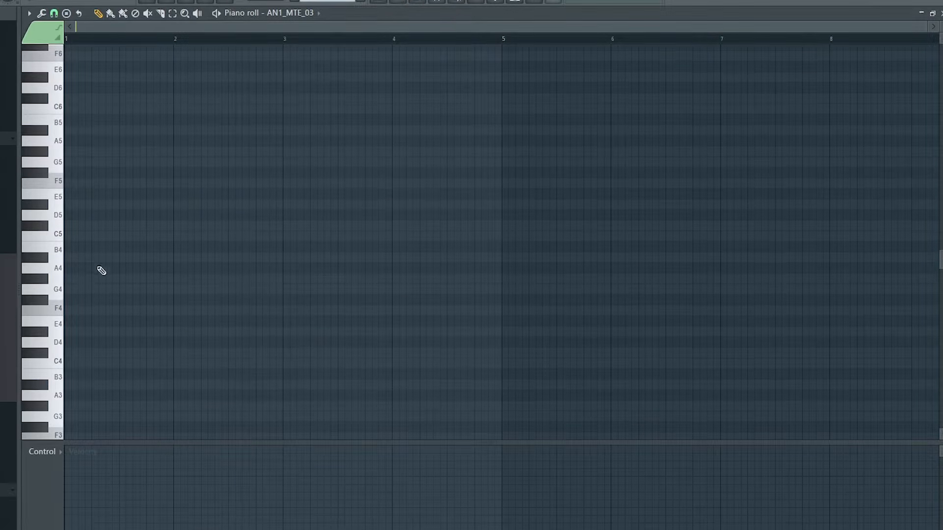
scroll(92, 297, down, 1)
scroll(93, 296, up, 3)
click(92, 299)
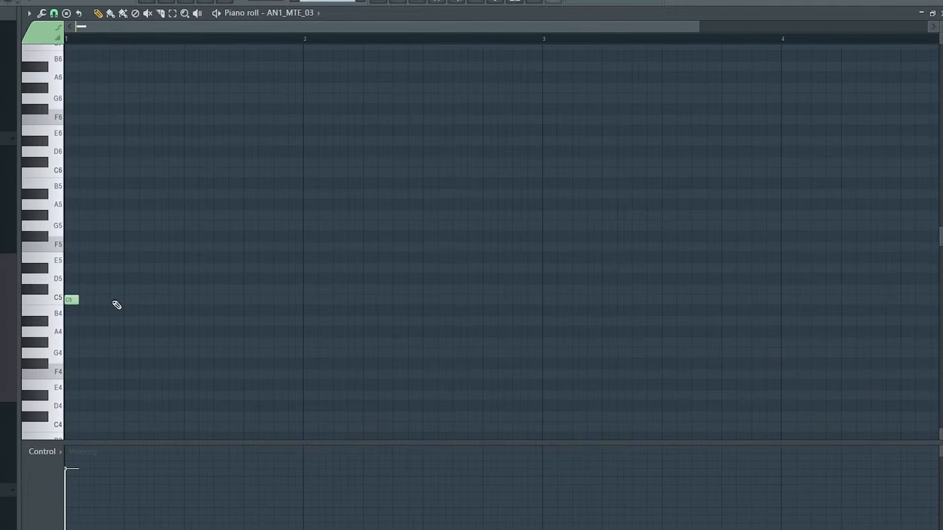
key(space)
click(161, 300)
click(190, 299)
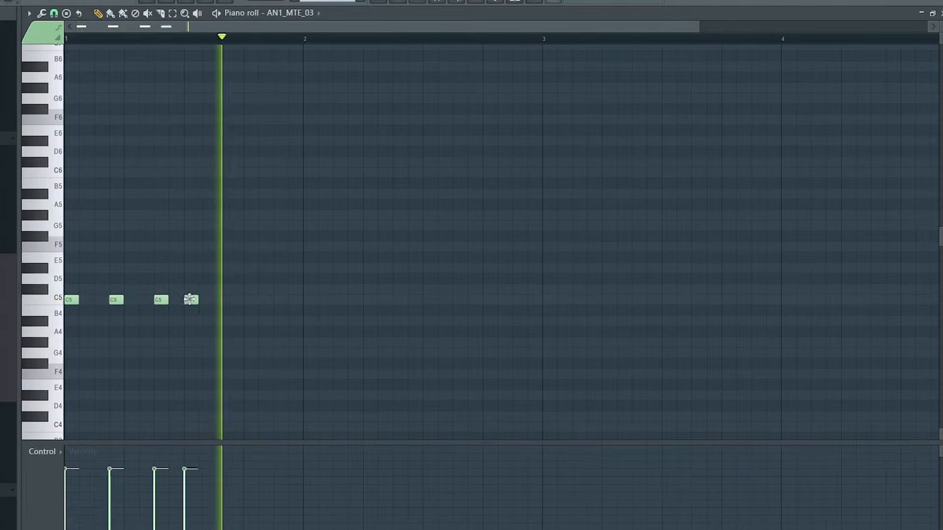
click(236, 300)
click(281, 300)
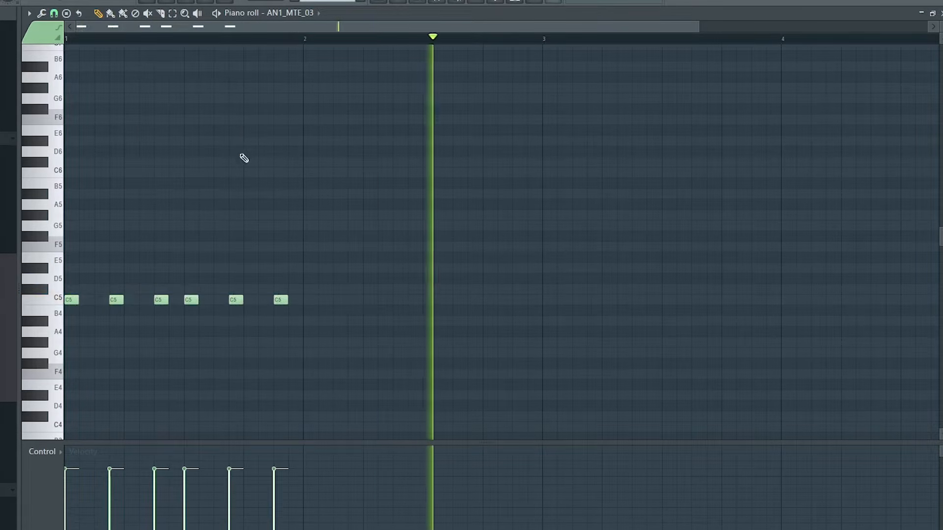
key(space)
key(space)
scroll(238, 38, down, 3)
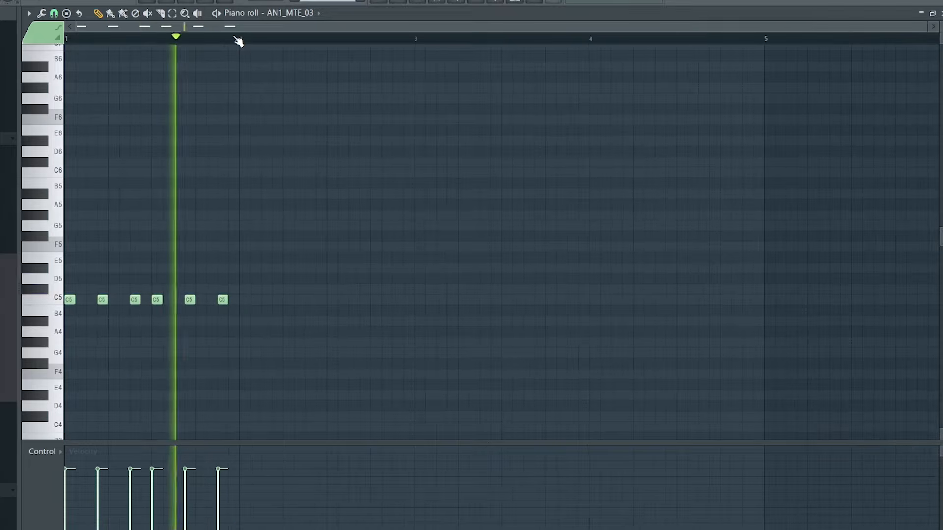
Step: Duplicate the one-bar AN1_MTE_03 rhythm three times so it fills bars 1 to 4 of the pattern
key(ctrl+a)
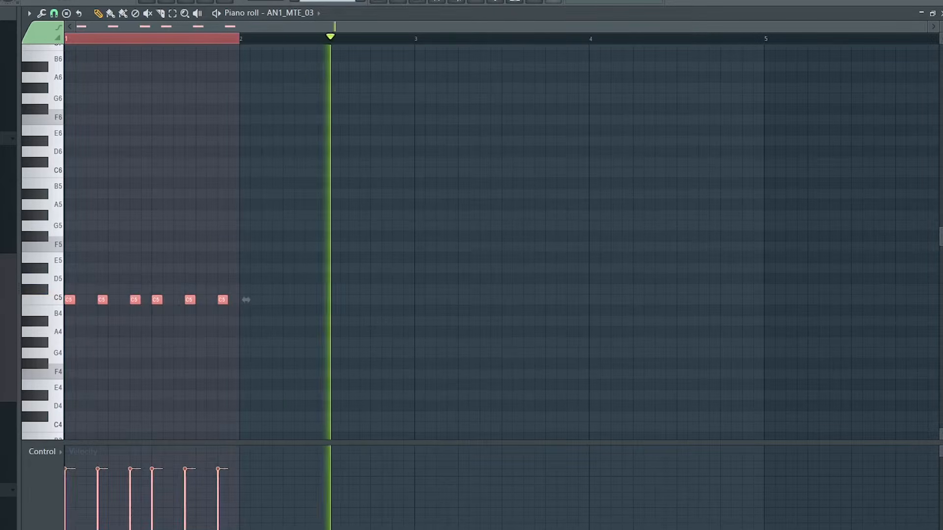
key(ctrl+b)
key(ctrl+b)
key(ctrl+b)
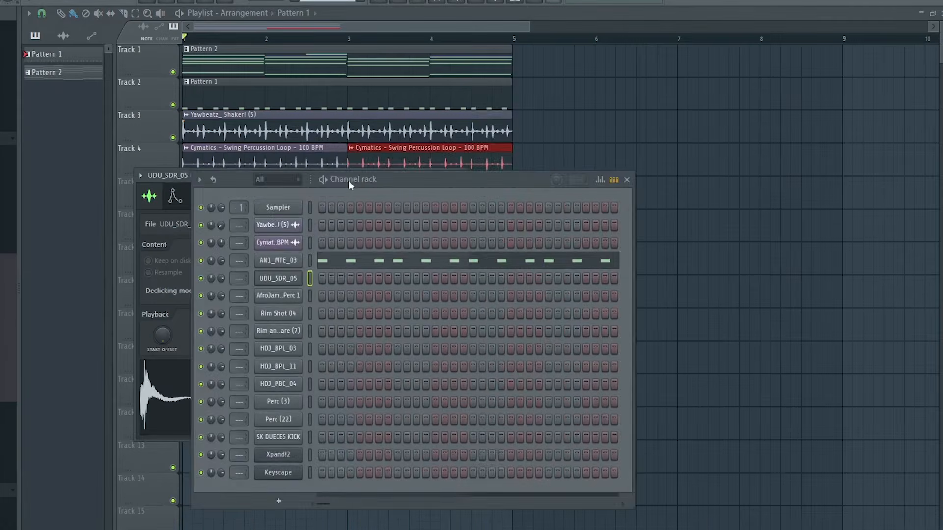
Step: Layer C5 hits for UDU_SDR_05 and Rim Shot 04 over the four-bar rhythm and play the pattern back
drag(349, 180, 511, 100)
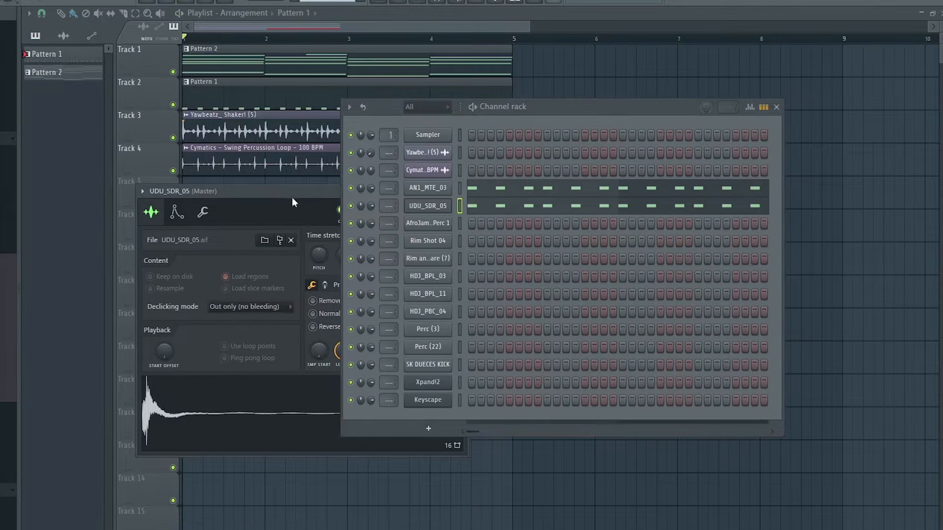
key(space)
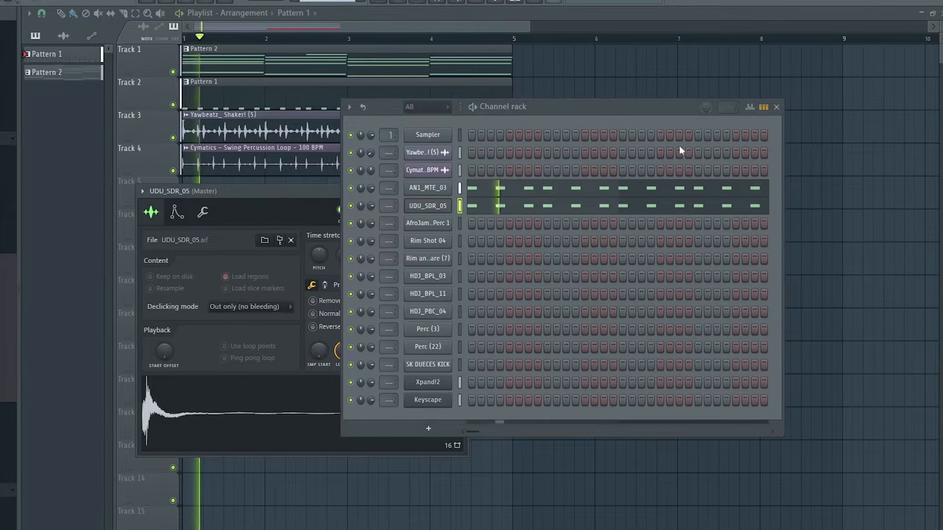
drag(608, 104, 629, 33)
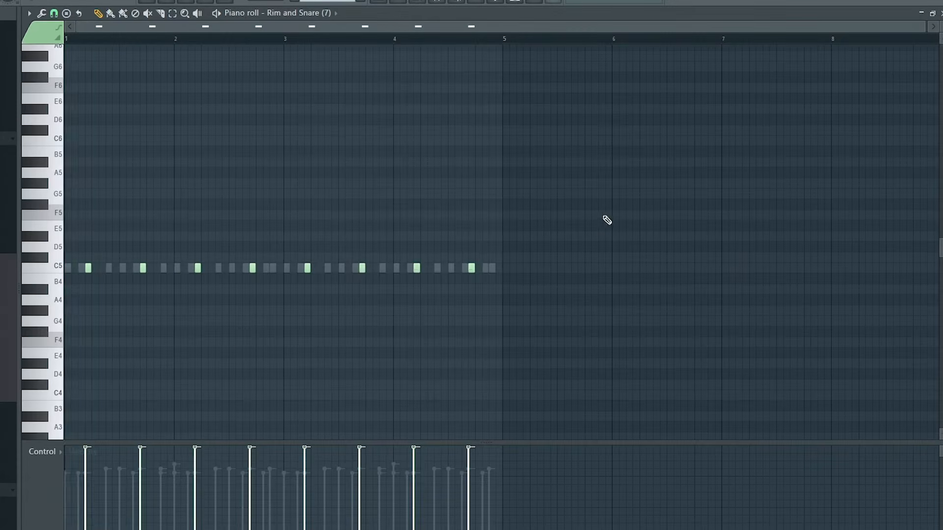
key(space)
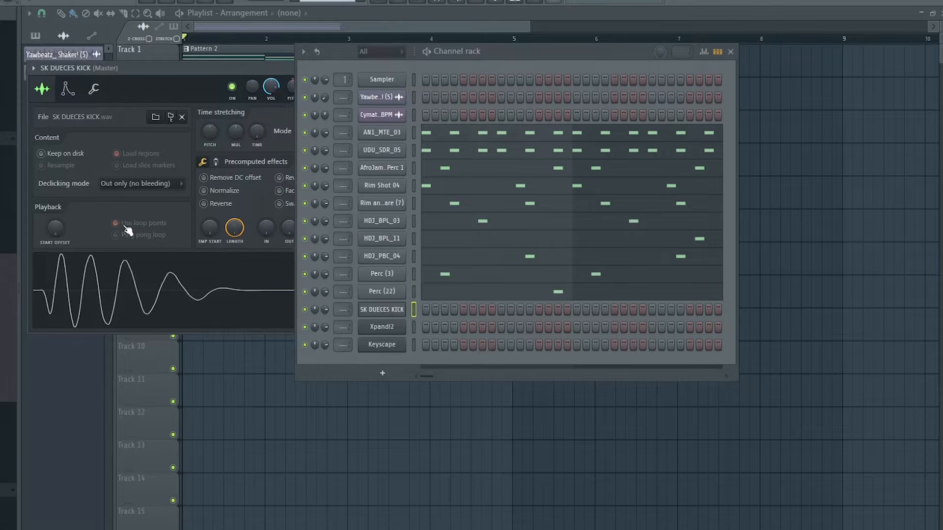
Step: Fill the SK DUECES KICK channel every 4 steps and split Pattern 1 by channel
right_click(400, 313)
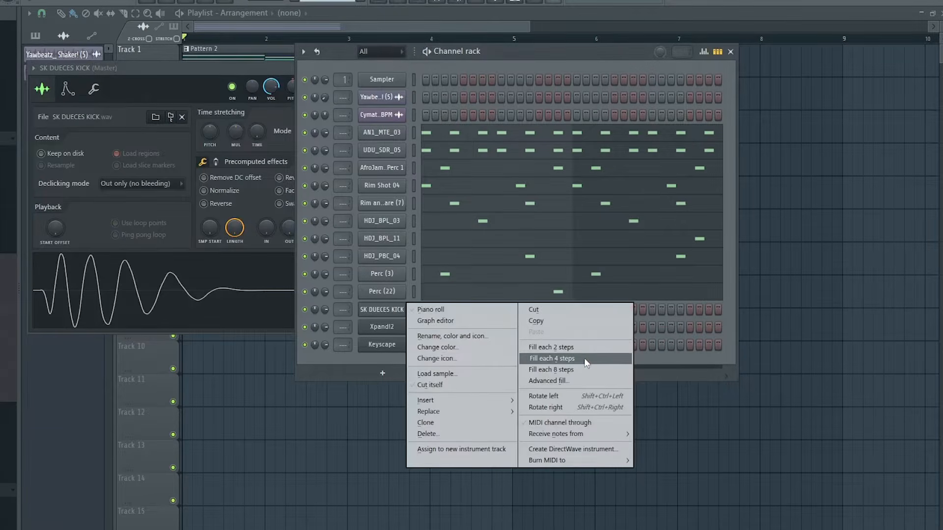
click(552, 359)
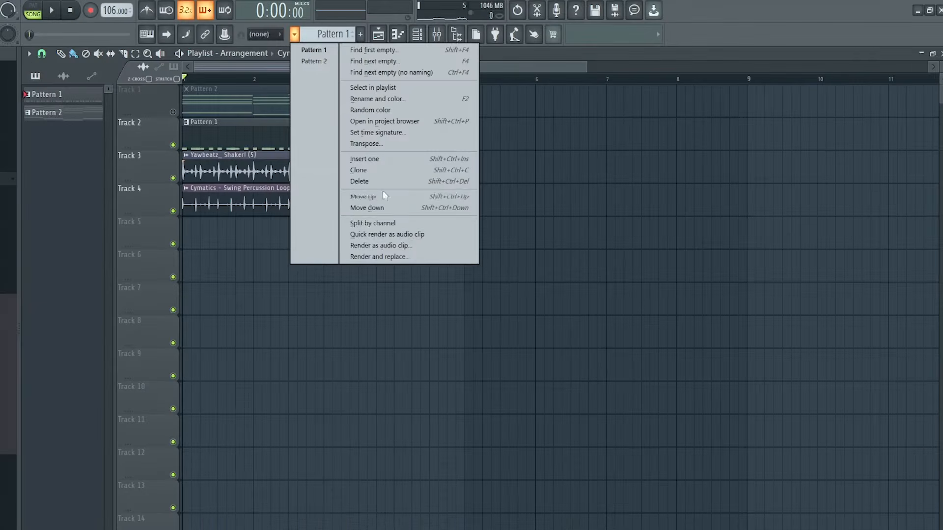
click(373, 224)
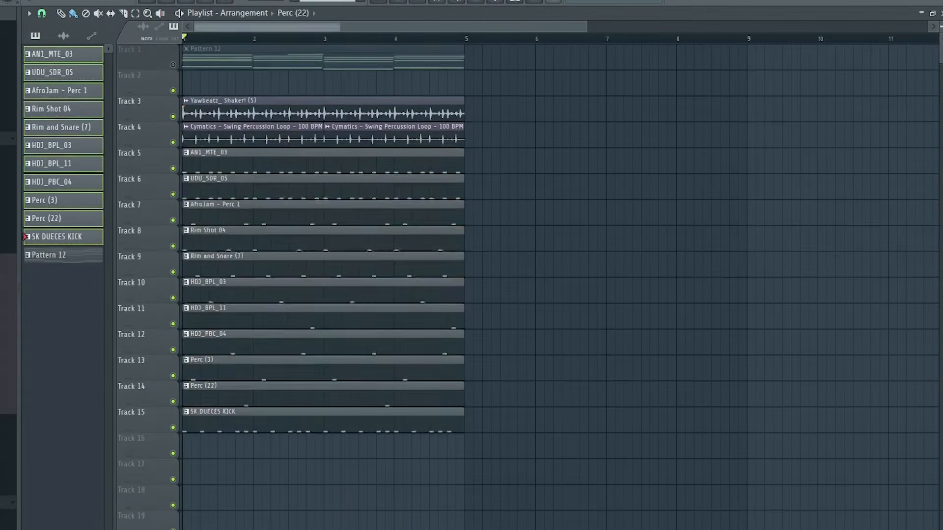
Step: Unmute Track 1 and duplicate the four-bar arrangement of all tracks repeatedly along the playlist
click(172, 54)
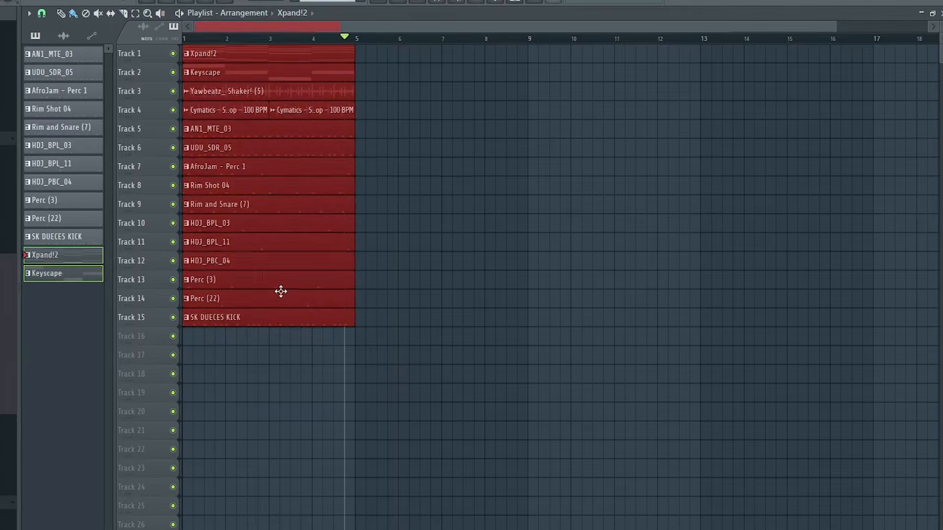
key(ctrl+b)
key(ctrl+b)
key(ctrl+b)
key(ctrl+b)
key(ctrl+b)
key(ctrl+b)
key(ctrl+b)
key(ctrl+b)
key(ctrl+b)
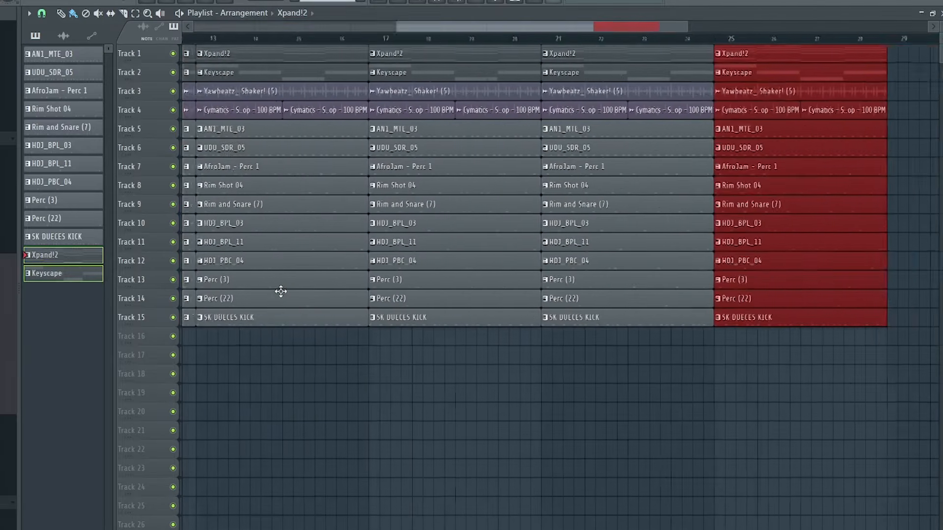
drag(548, 29, 227, 9)
scroll(220, 39, down, 1)
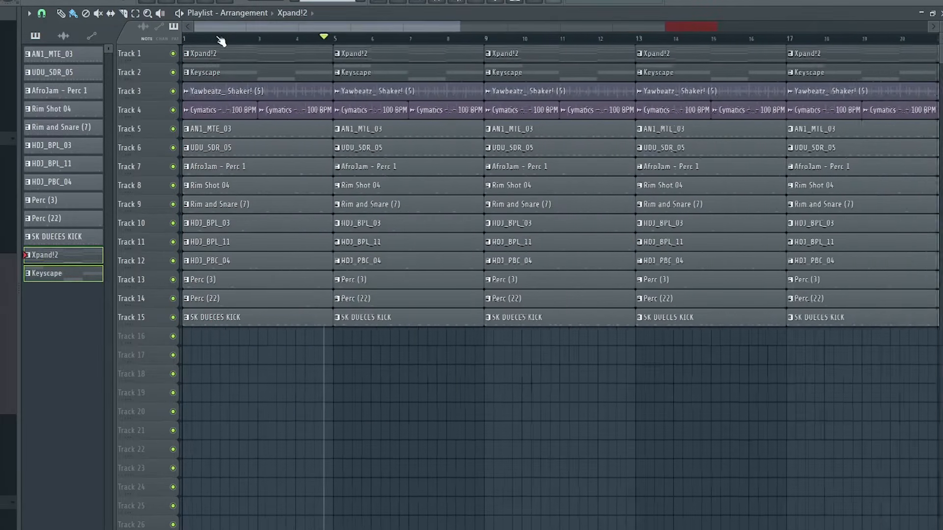
Step: Select the first eight bars of the timeline and add a marker named "intro" at bar 1
scroll(198, 40, up, 2)
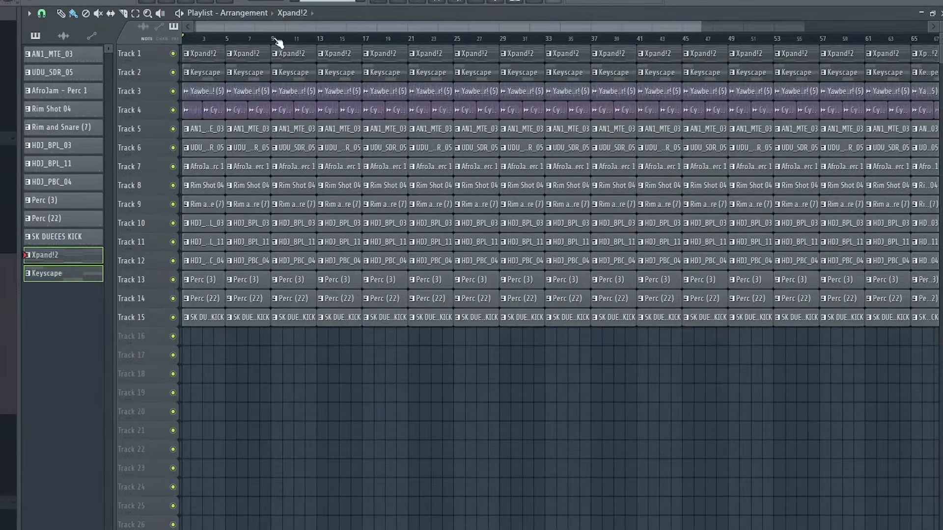
drag(278, 44, 184, 39)
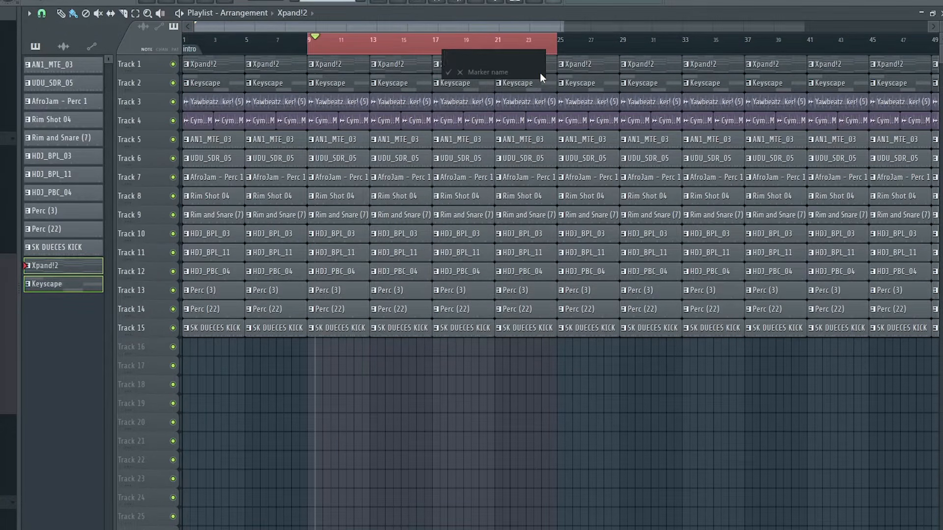
key(Escape)
Step: Add the time markers "verse pt1" for bars 9 to 16 and "verse pt2" for bars 17 to 24
drag(560, 42, 437, 50)
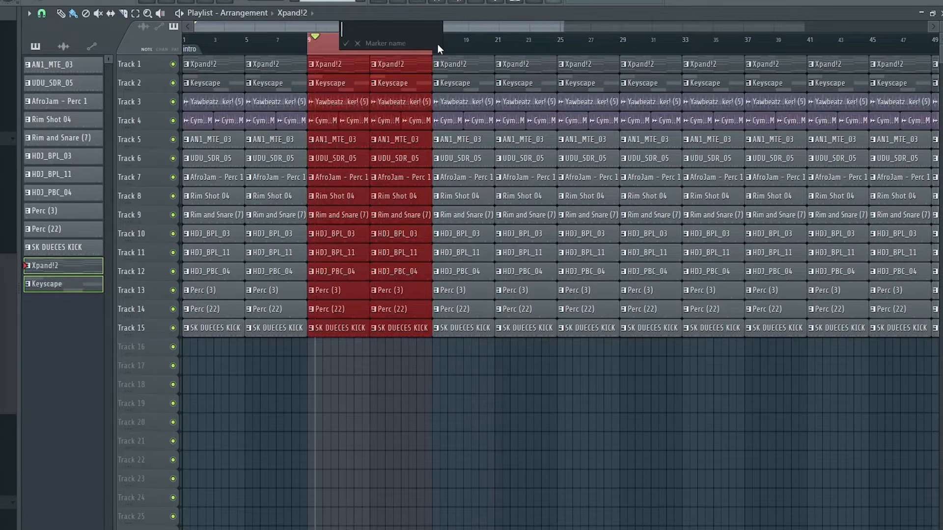
text(verse pt1)
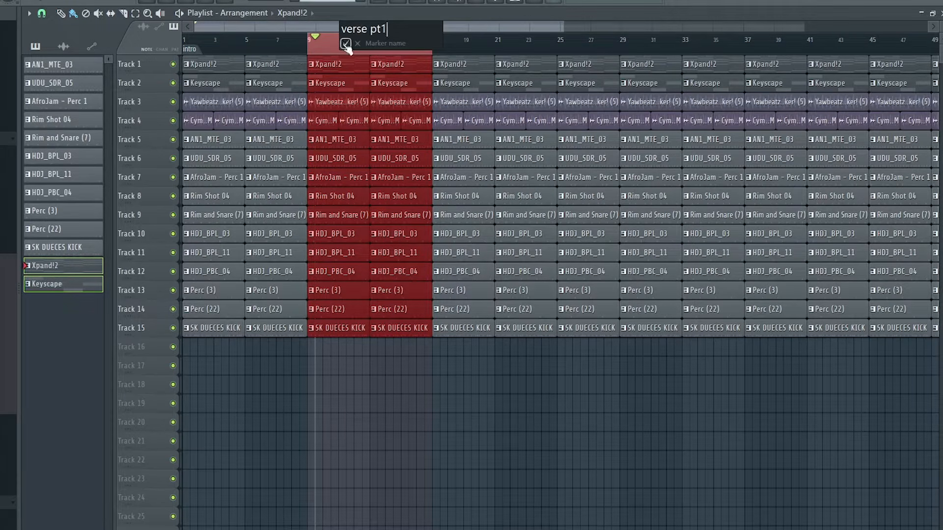
click(345, 44)
drag(435, 43, 511, 52)
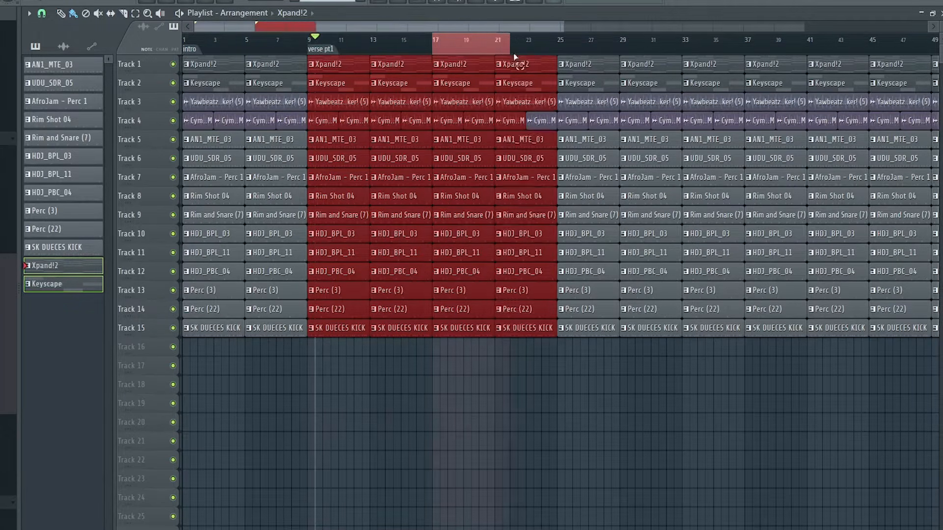
drag(512, 52, 550, 49)
key(alt+t)
text(verse pt2)
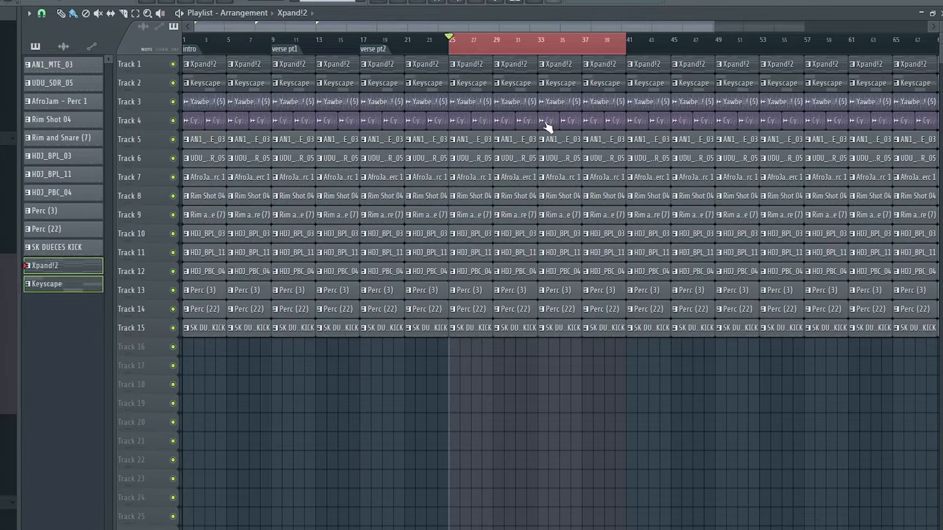
Step: Add the time markers "chorus pt1" for bars 25 to 32 and "chorus prt 2" for bars 33 to 40
drag(451, 43, 540, 43)
key(alt+t)
text(chorus pt1)
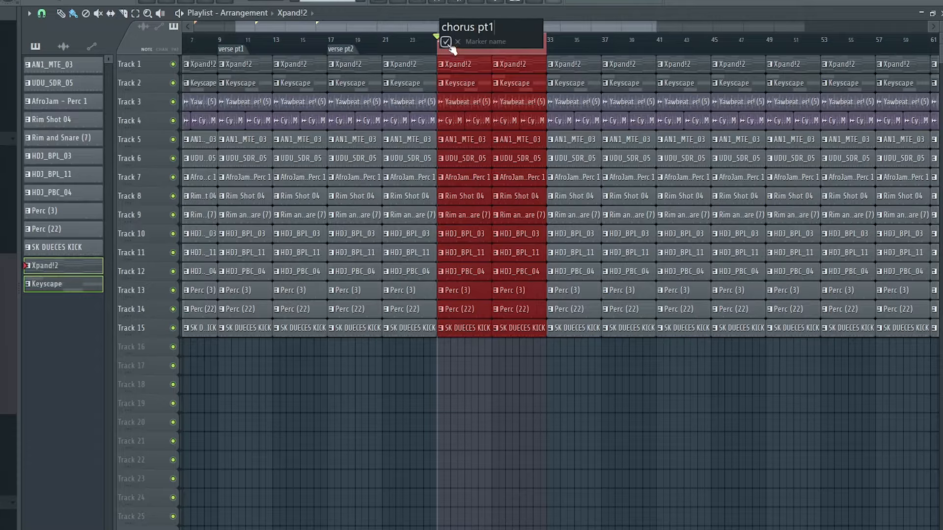
click(447, 42)
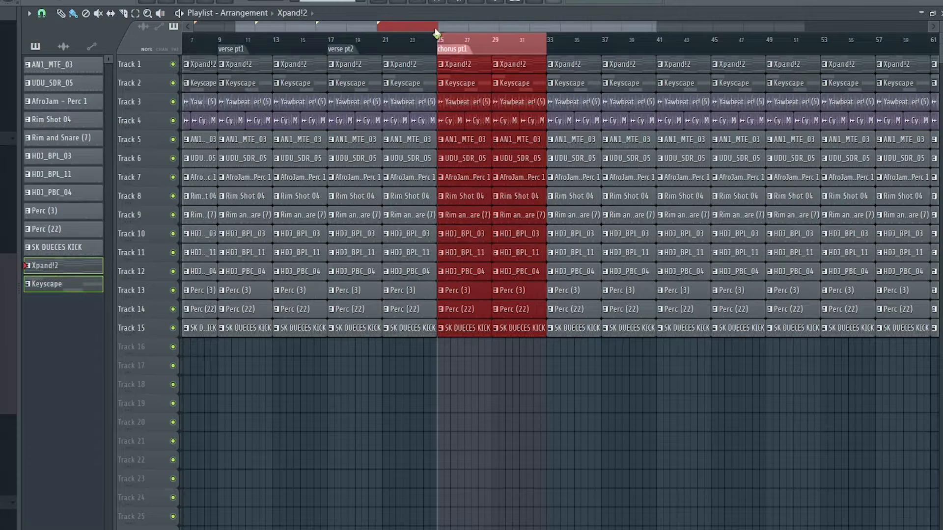
drag(547, 43, 657, 43)
key(alt+t)
text(chorus prt 2)
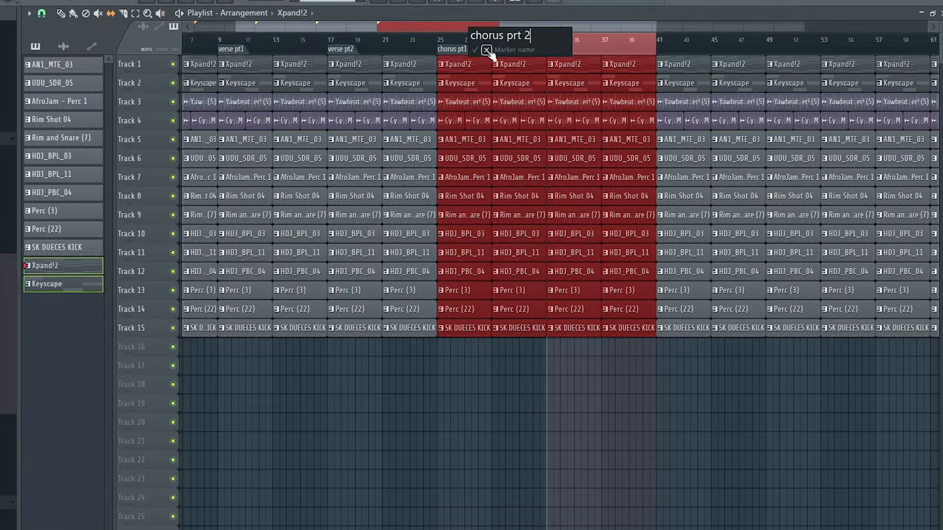
click(474, 49)
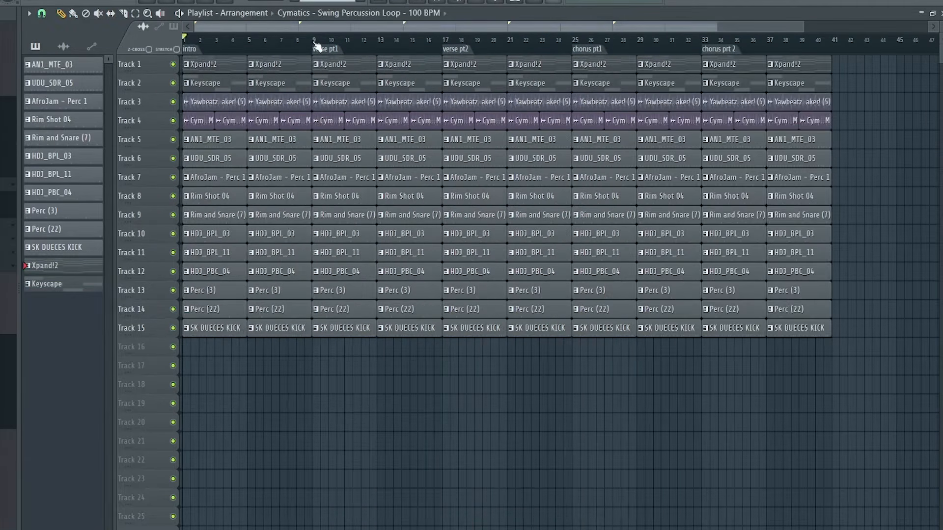
Step: Delete the surplus clips from bar 41 onward and the SK DUECES KICK clips in the intro, and play the intro
drag(315, 43, 183, 43)
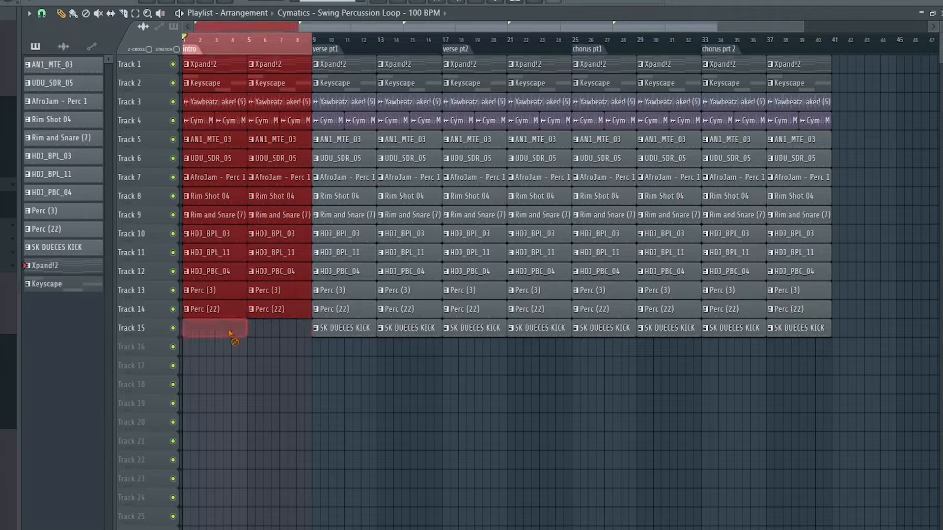
right_click(282, 391)
key(space)
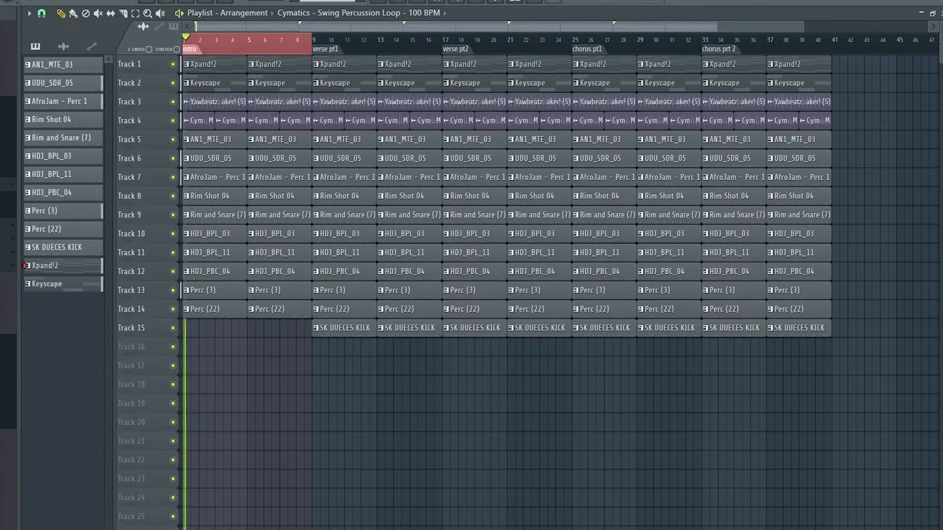
Step: Select the verse pt1 section and place the Shaker (5) loop on Track 16 at bar 9
click(202, 51)
click(325, 49)
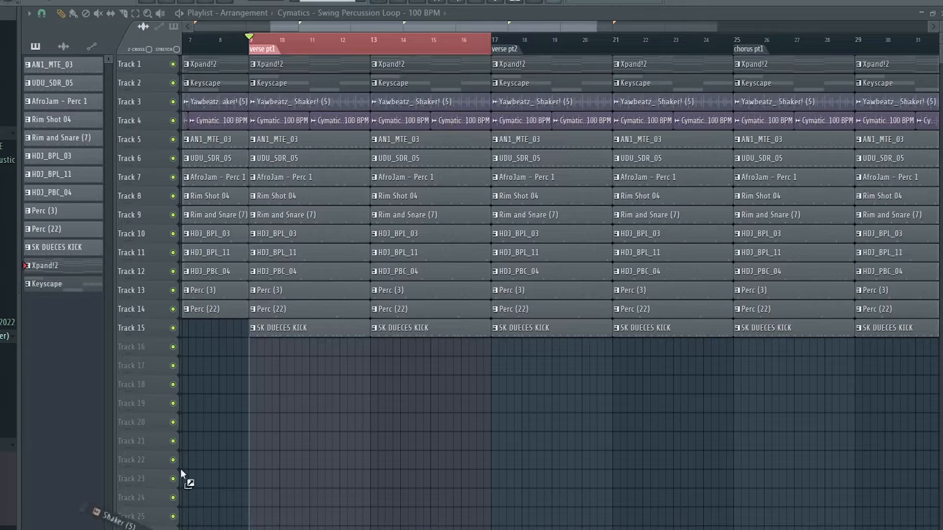
drag(256, 350, 256, 349)
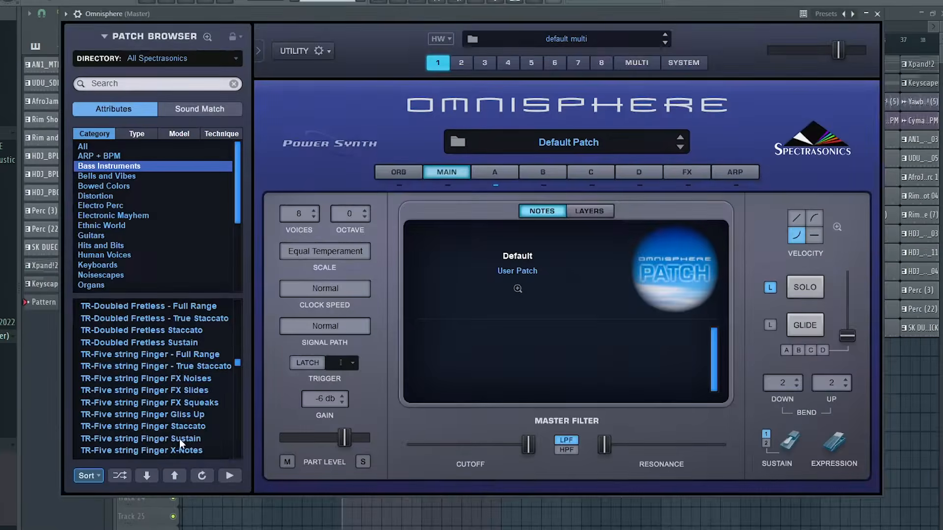
Step: Load the TR-Five string Finger Sustain patch in Omnisphere and play a four-bar bass line on F4, D#4, C#4 and D#4
click(182, 437)
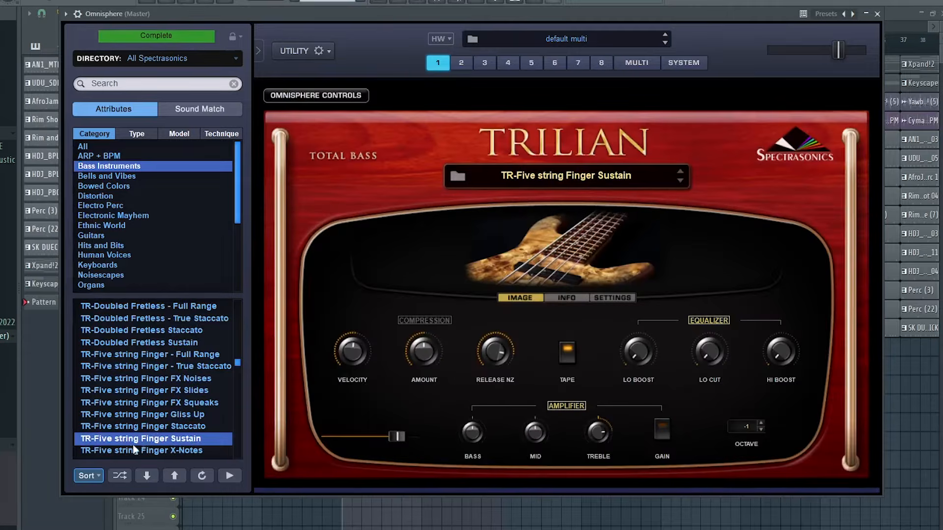
scroll(174, 432, down, 2)
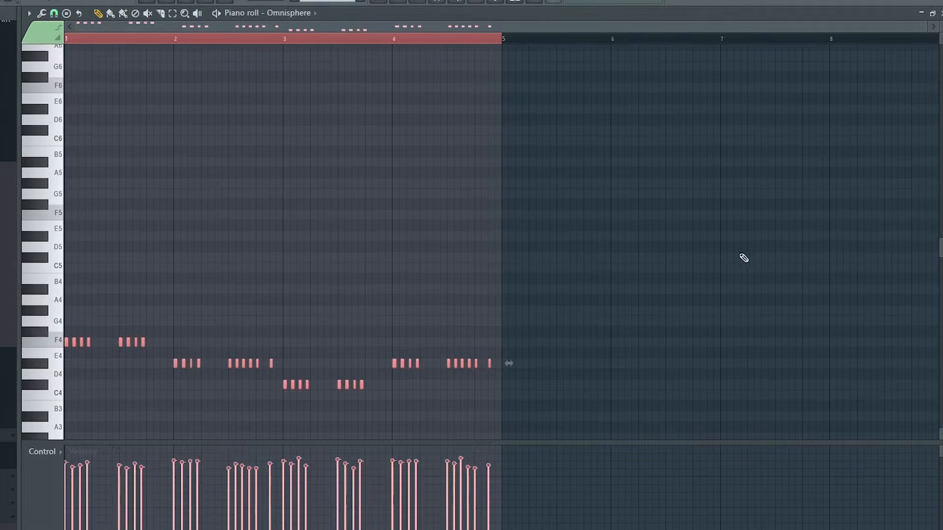
scroll(744, 258, down, 1)
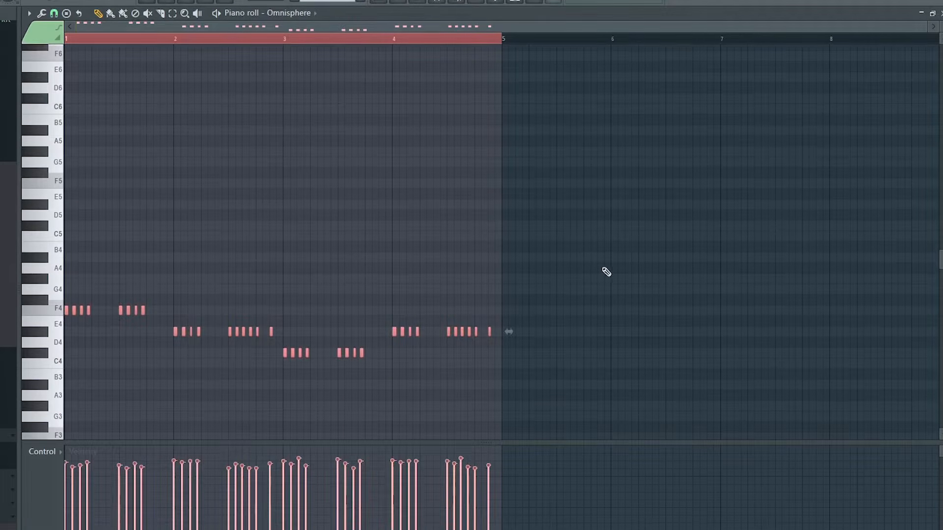
key(space)
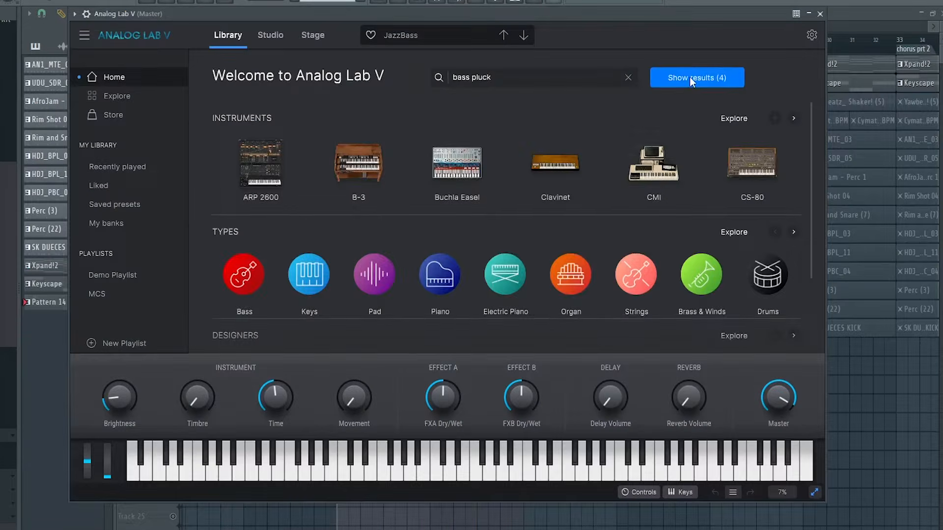
Step: Load the 29 Bass Pluck preset in Analog Lab V and play offbeat plucks on F5, D#5, C#5 and D#5 over four bars
click(689, 76)
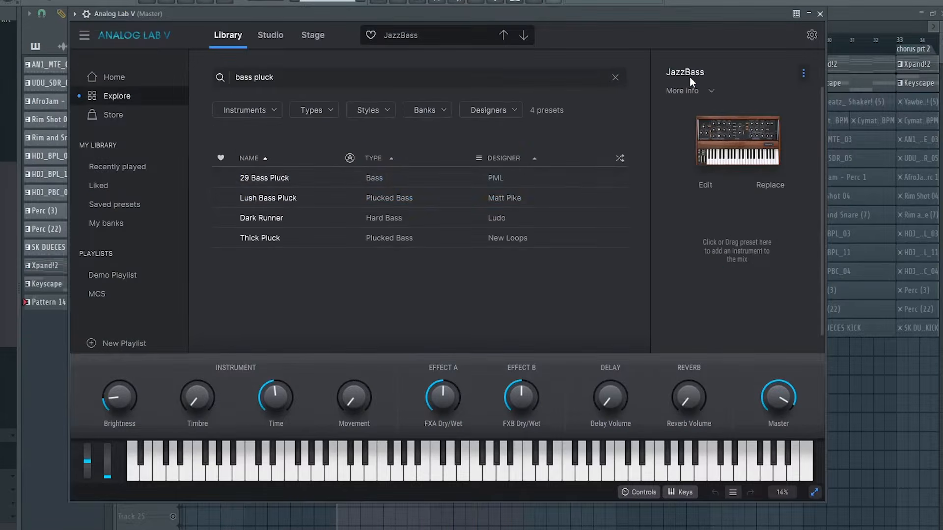
click(328, 175)
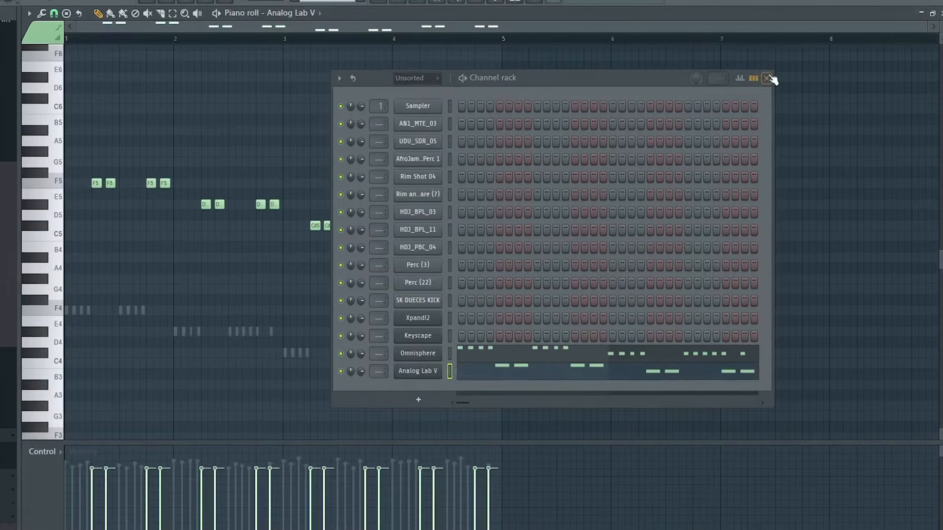
click(767, 79)
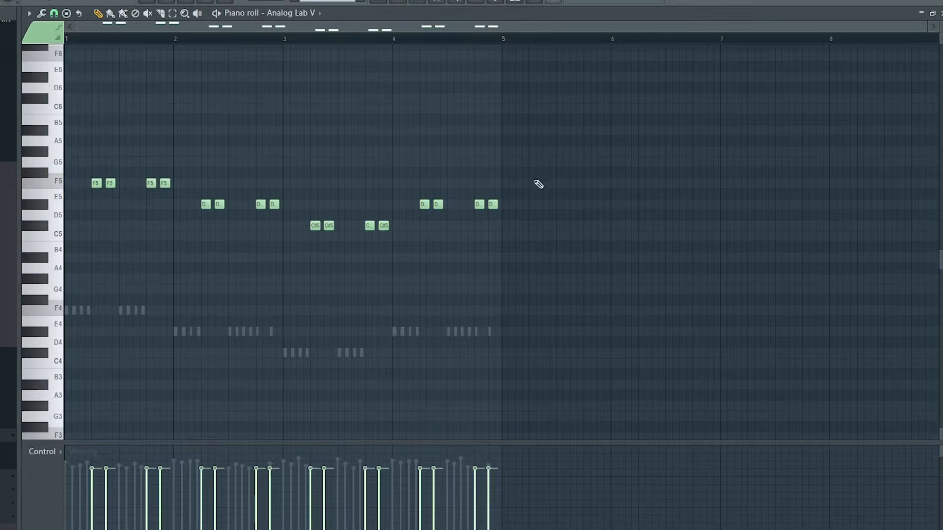
key(space)
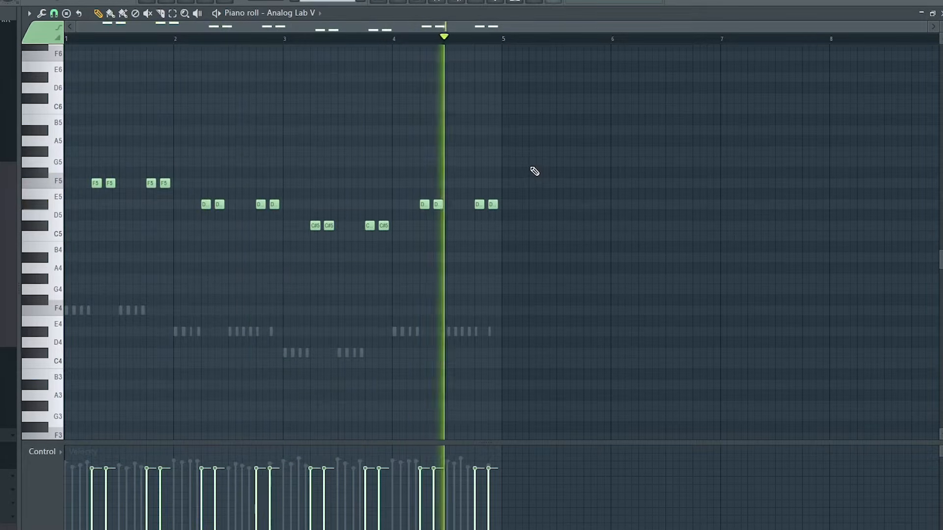
Step: Extend the Shaker (5) loop on Track 16 through the choruses and Pattern 14 on Track 17 across both verse parts
key(F5)
drag(341, 346, 469, 350)
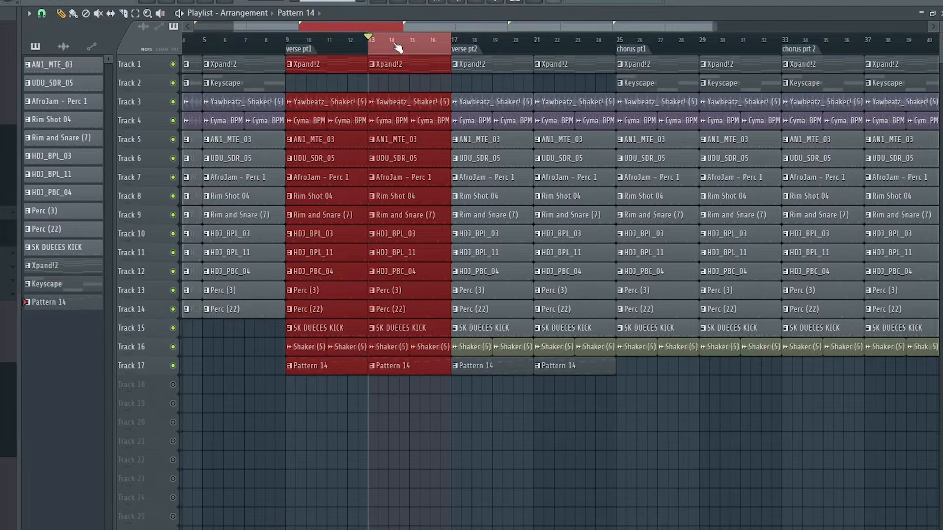
Step: Load the Cymatics - KEYS Apologize (C) sample and write a four-bar melody on F6, G#6, G6 and D#6
click(445, 314)
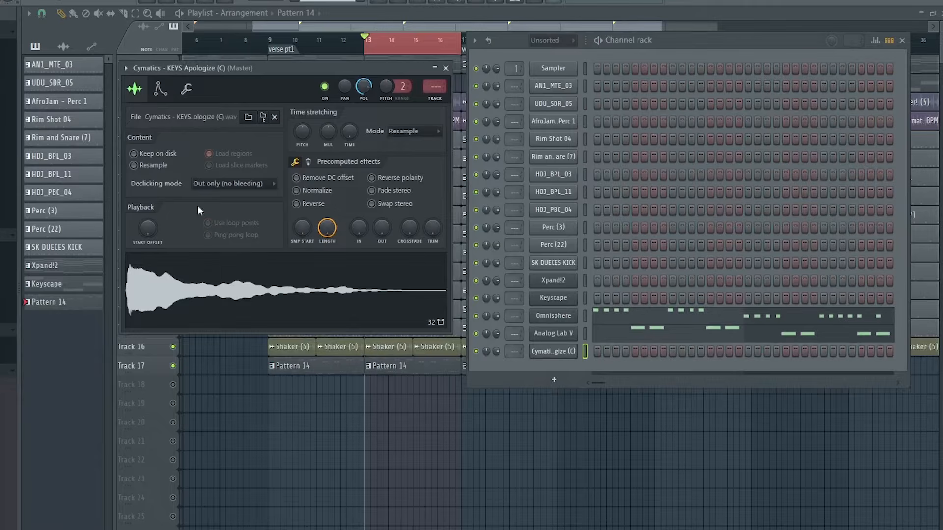
click(160, 89)
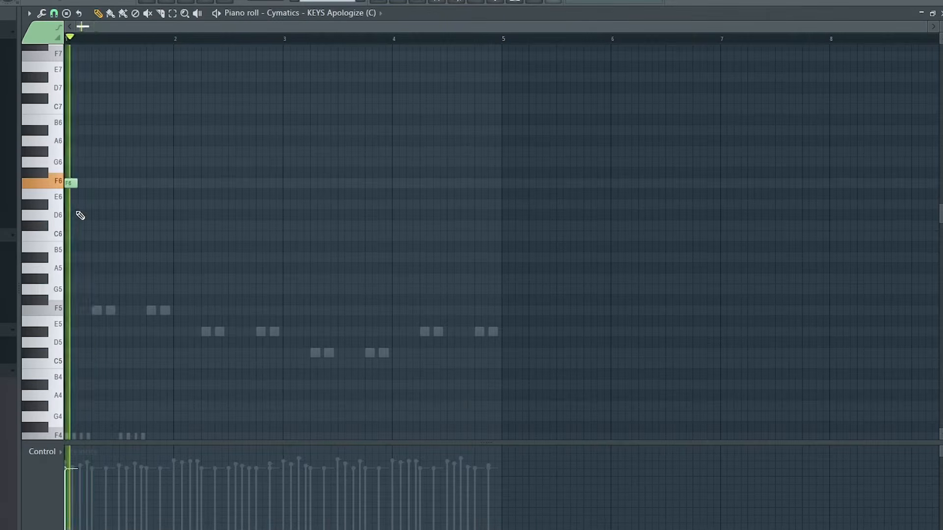
click(150, 161)
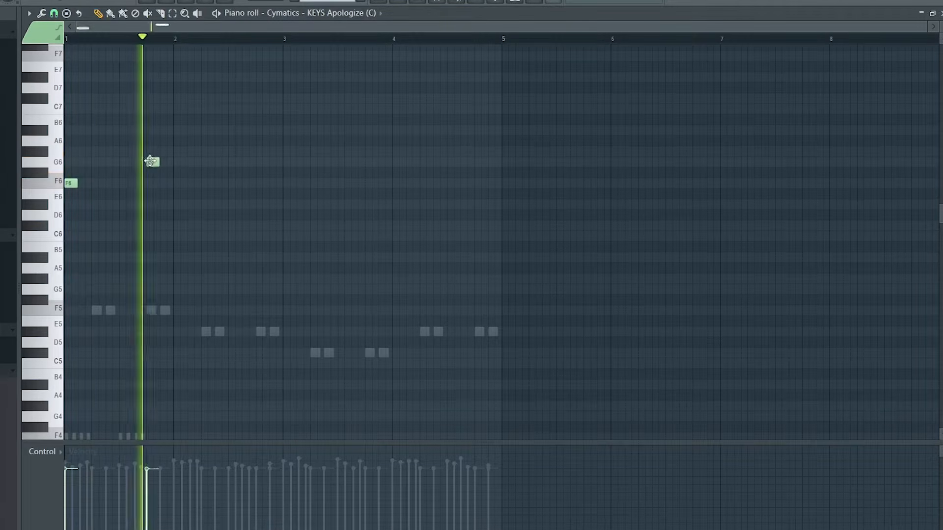
click(166, 183)
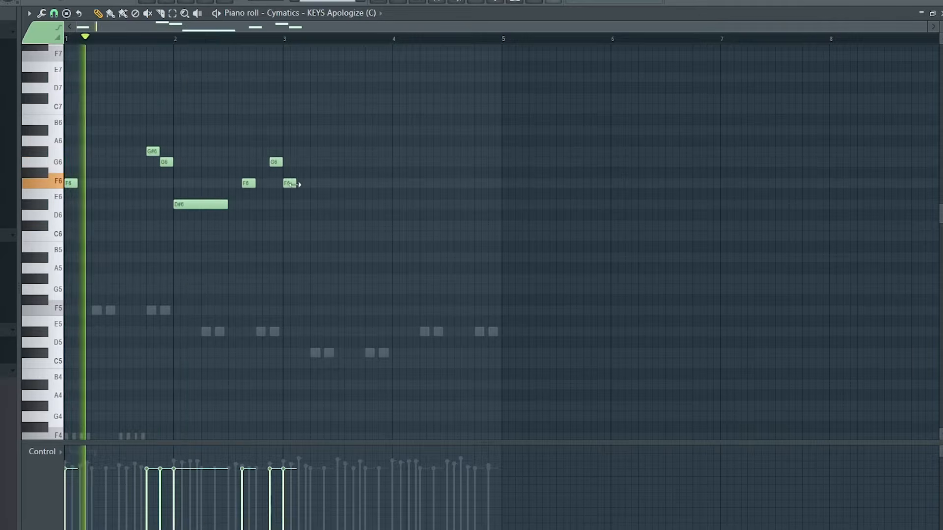
drag(292, 185, 341, 185)
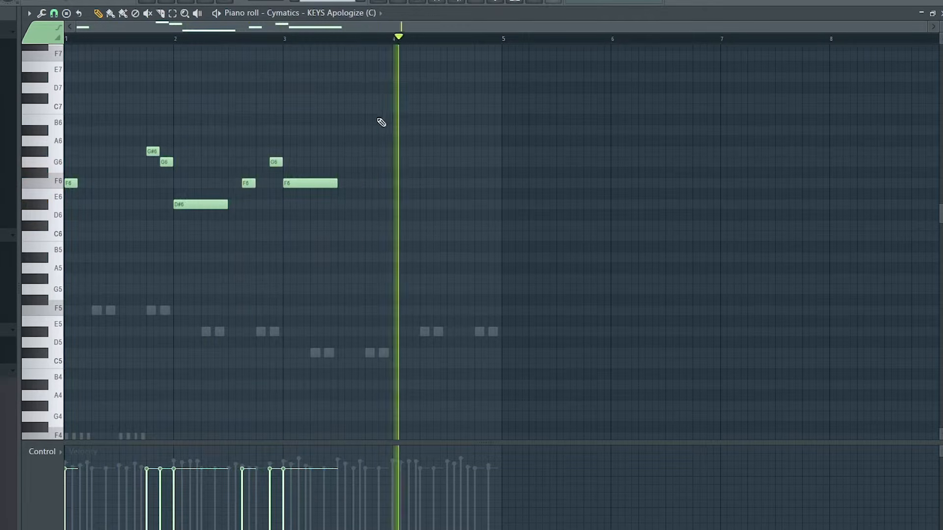
key(space)
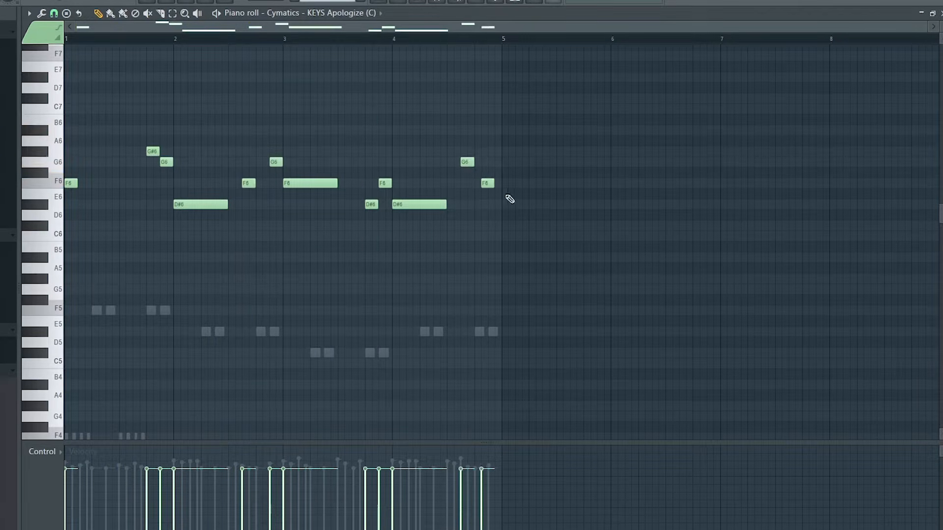
key(space)
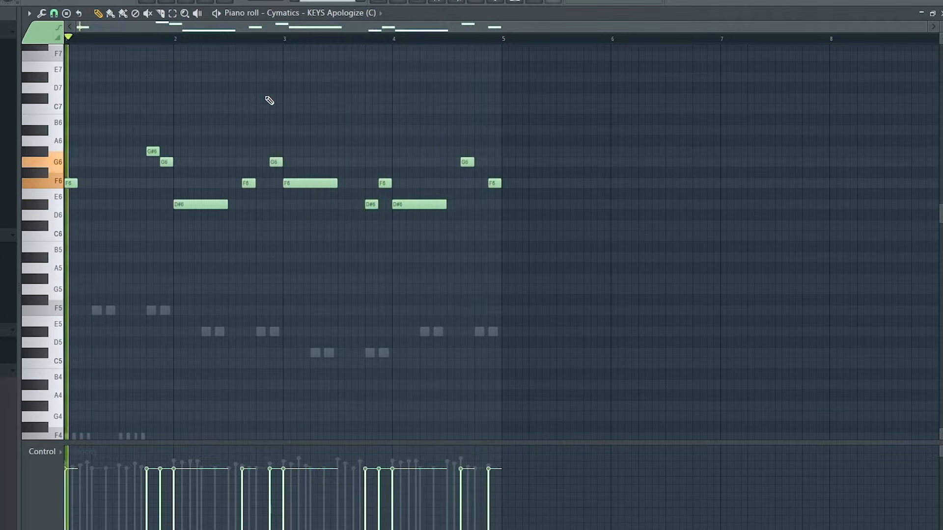
Step: Select the verse pt2 section and rework the KEYS Apologize melody into a variation of short F6, D#6, G#6, C#6 and C6 notes
key(F5)
drag(475, 41, 608, 48)
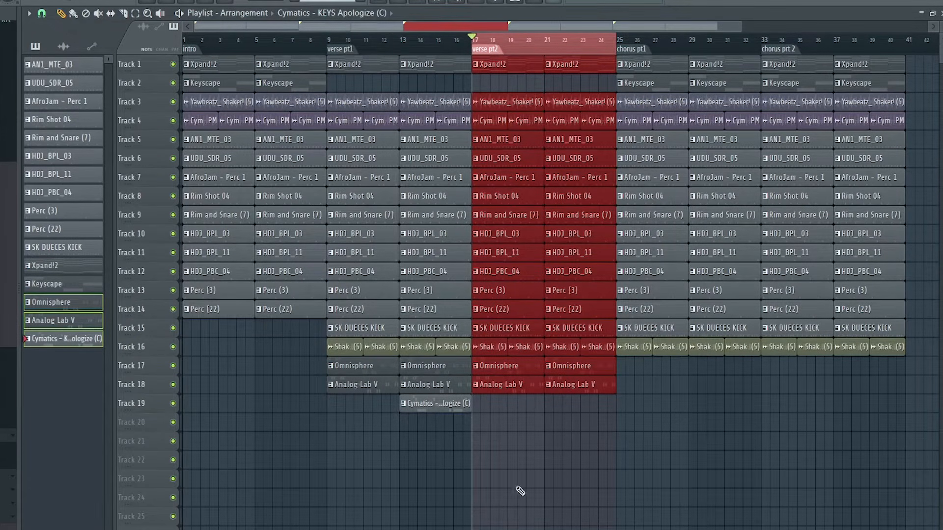
key(F7)
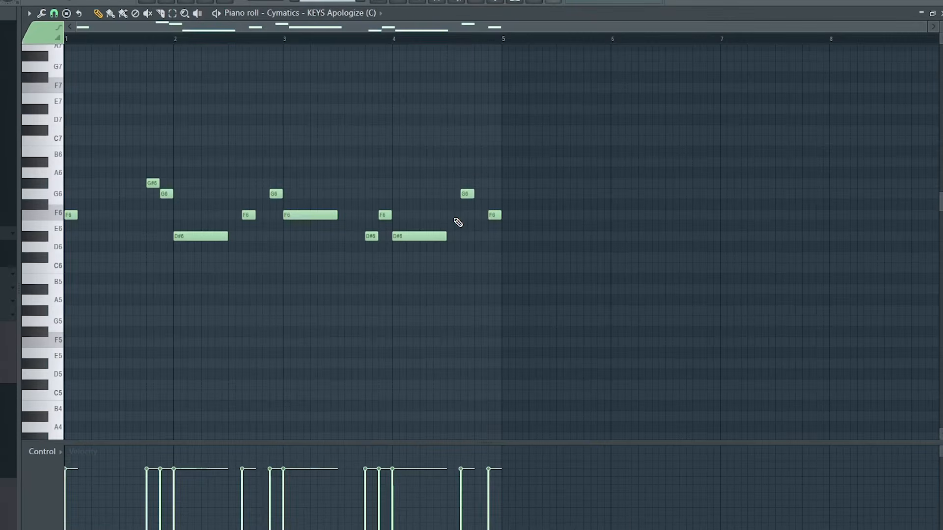
key(space)
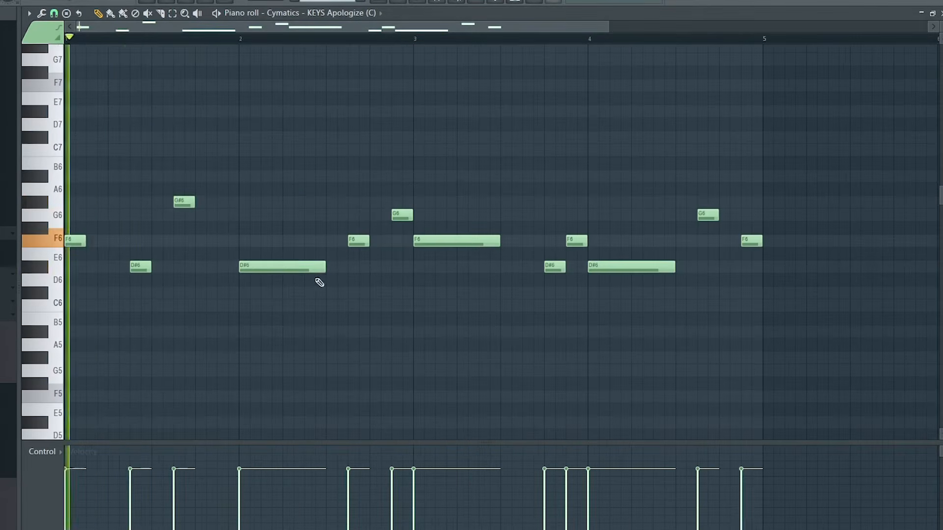
right_click(288, 269)
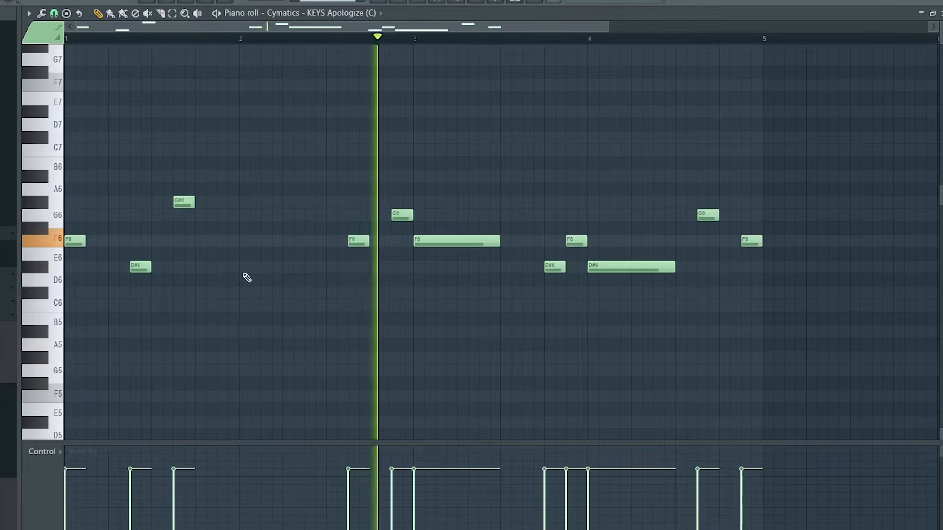
key(space)
drag(344, 158, 860, 389)
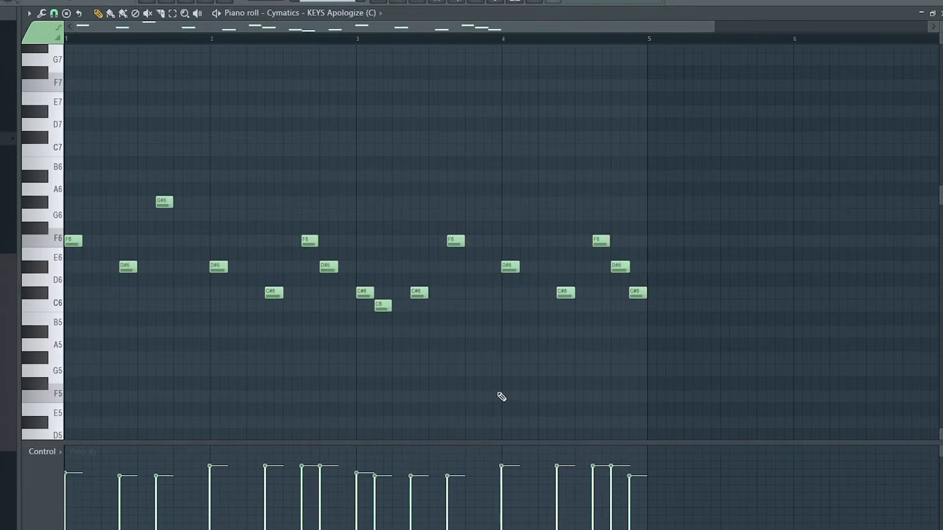
key(space)
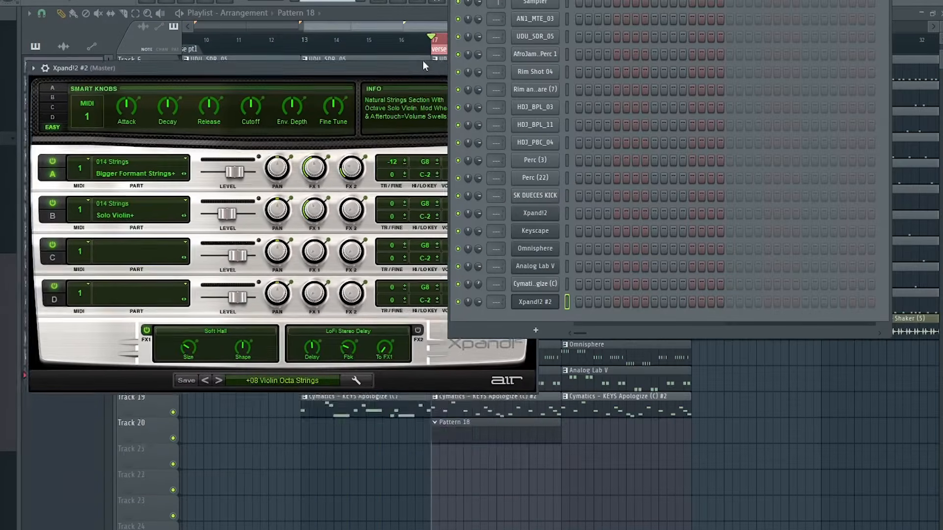
Step: Set Xpand!2 #2 to +08 Violin Octa Strings and strip the low F4, D#4 and C#4 notes and the C#6 from its chords
drag(422, 61, 417, 162)
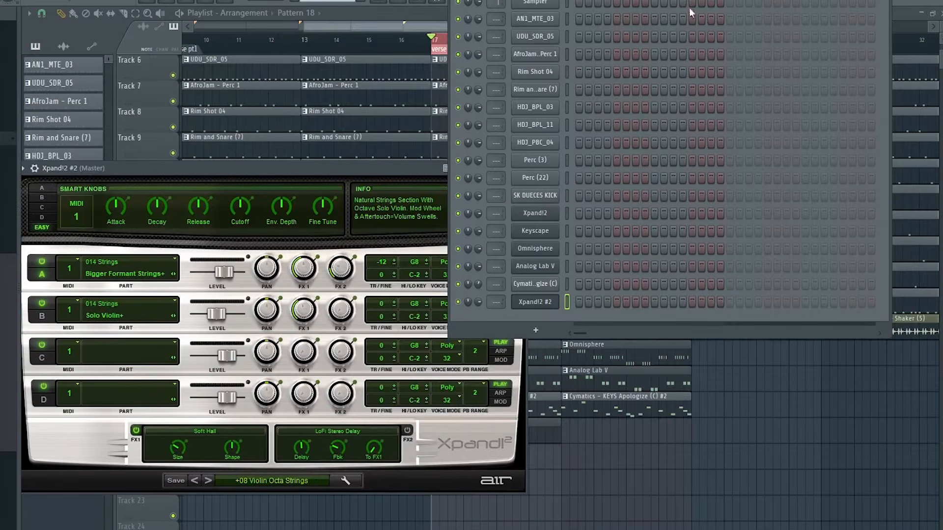
drag(679, 0, 640, 208)
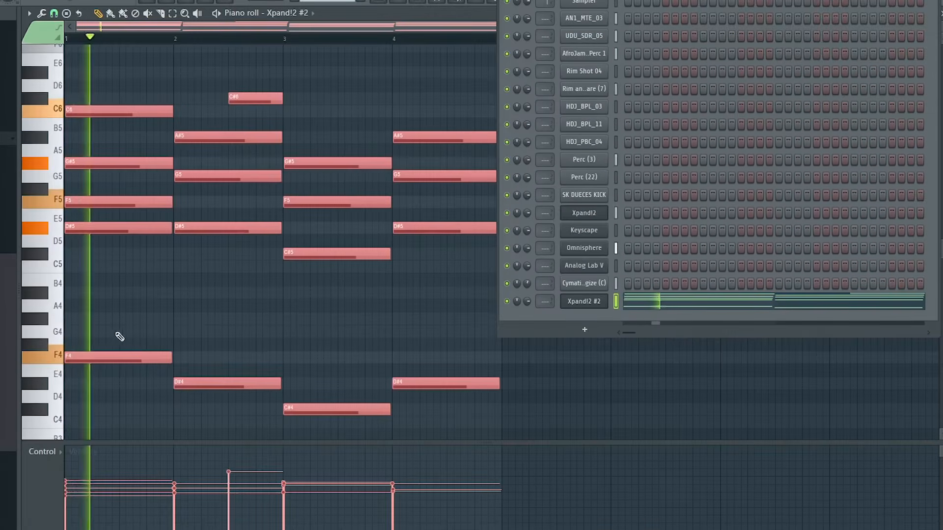
drag(99, 315, 387, 390)
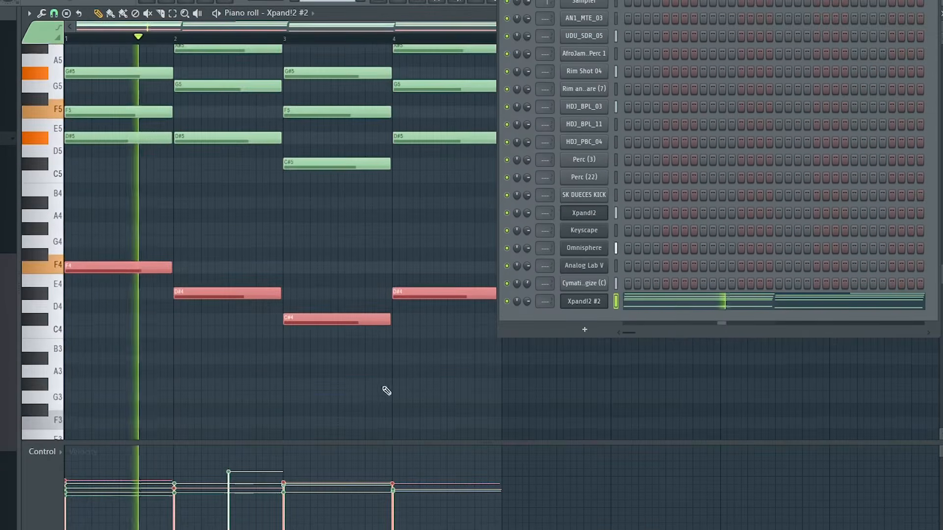
scroll(387, 390, up, 4)
key(Delete)
right_click(258, 163)
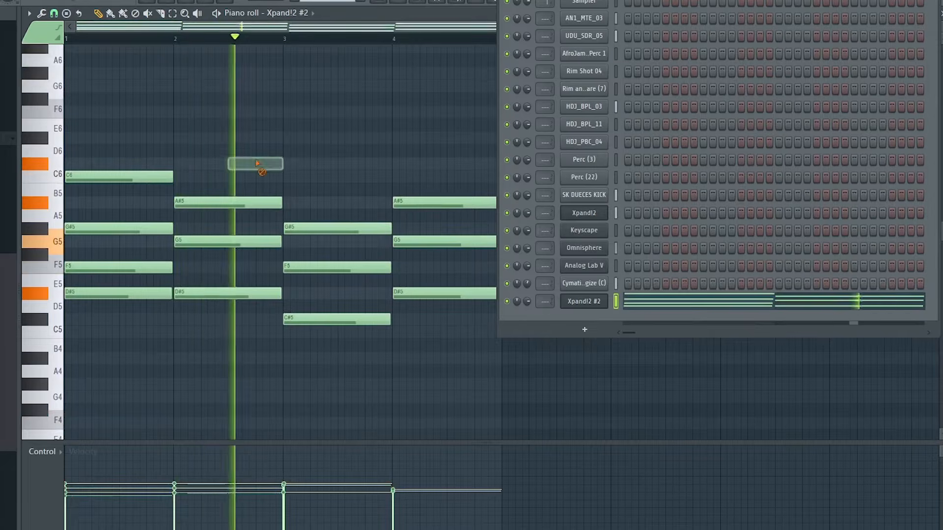
drag(940, 0, 834, 15)
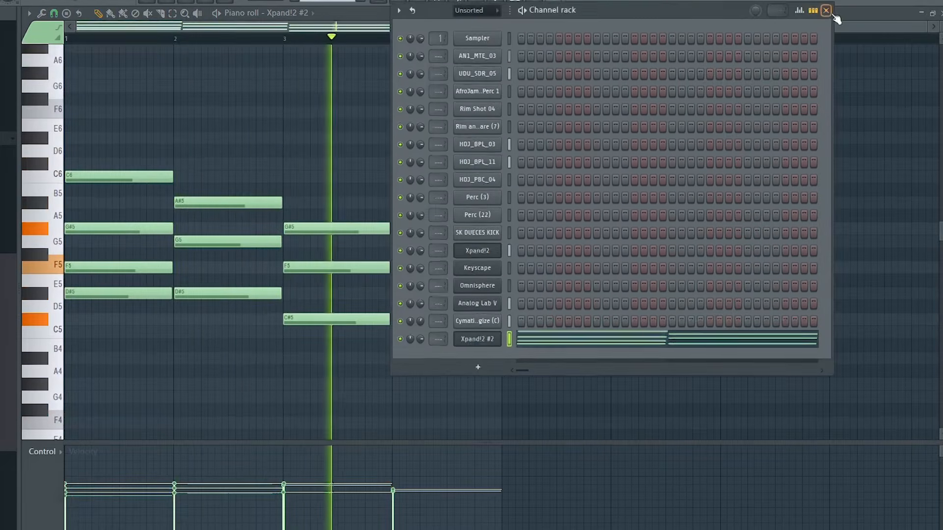
click(826, 11)
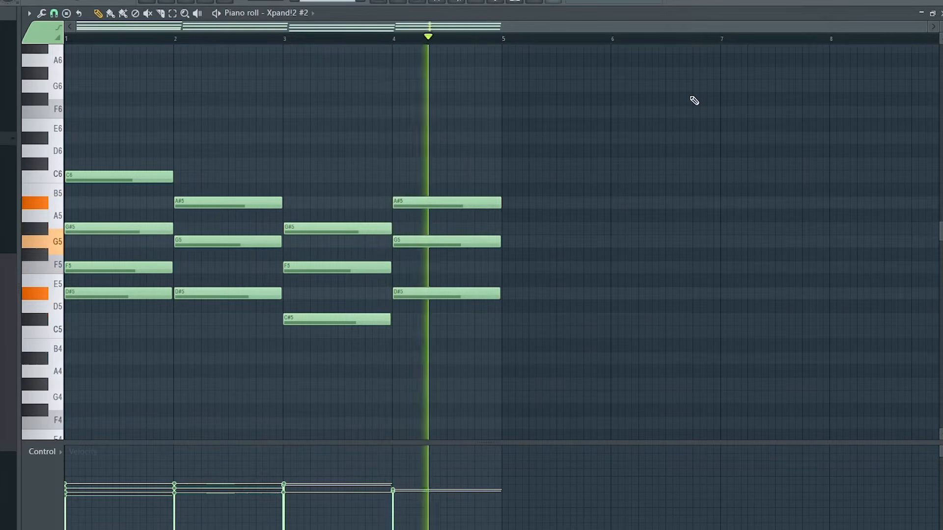
Step: Shorten the Xpand!2 #2 string chords to brief stabs and repeat them rhythmically through each of the four bars
key(shift+d)
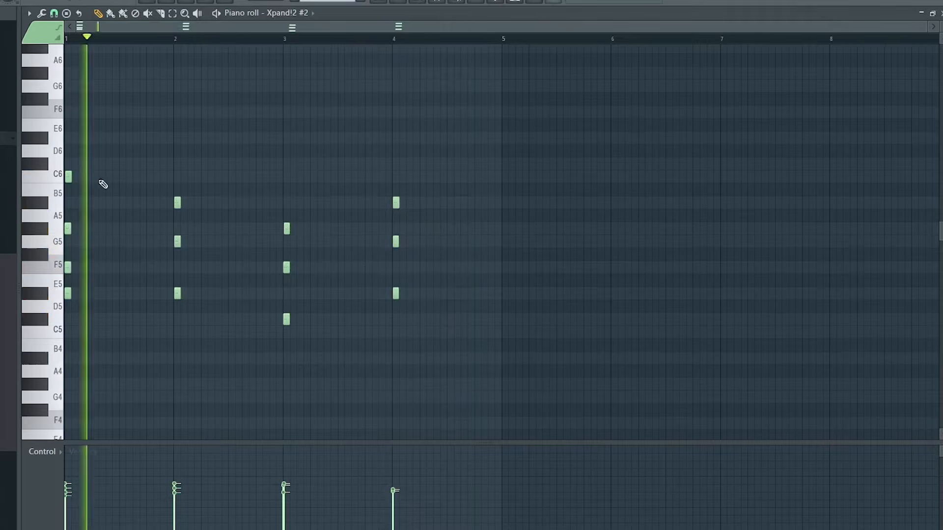
key(space)
key(ctrl+a)
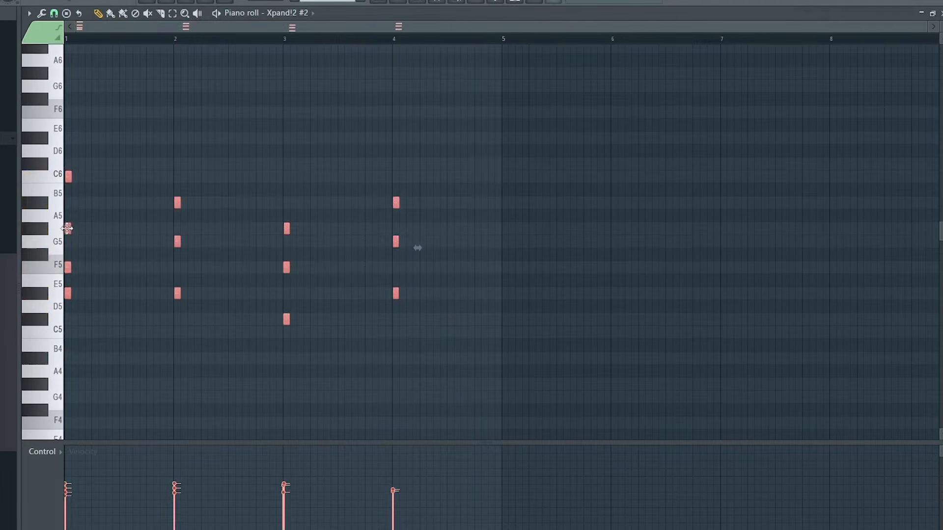
key(ctrl+b)
key(ctrl+b)
key(ctrl+b)
key(ctrl+b)
key(ctrl+b)
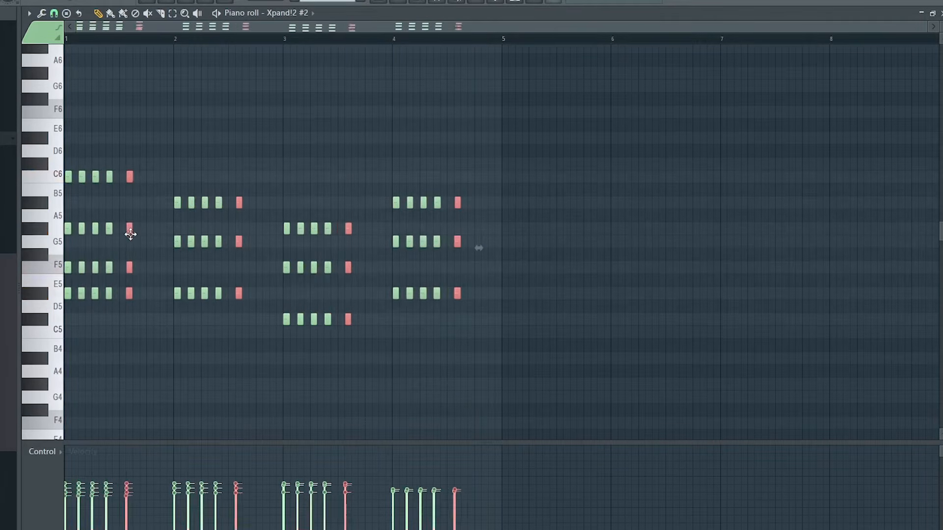
key(ctrl+b)
key(ctrl+b)
key(ctrl+d)
key(space)
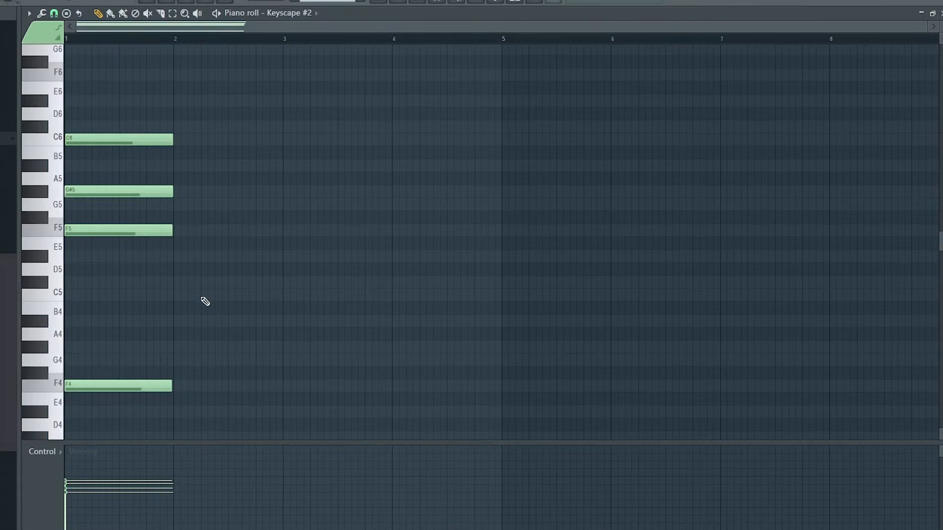
Step: Trim the second verse pt2 clips of Omnisphere and Pattern 18 before bar 25, and extend Pattern 18 through the choruses on Track 20
key(space)
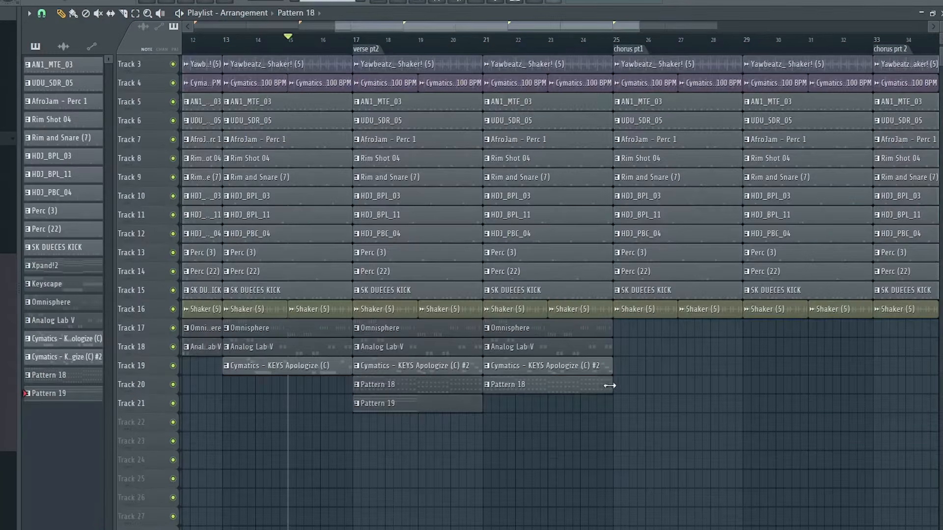
click(608, 333)
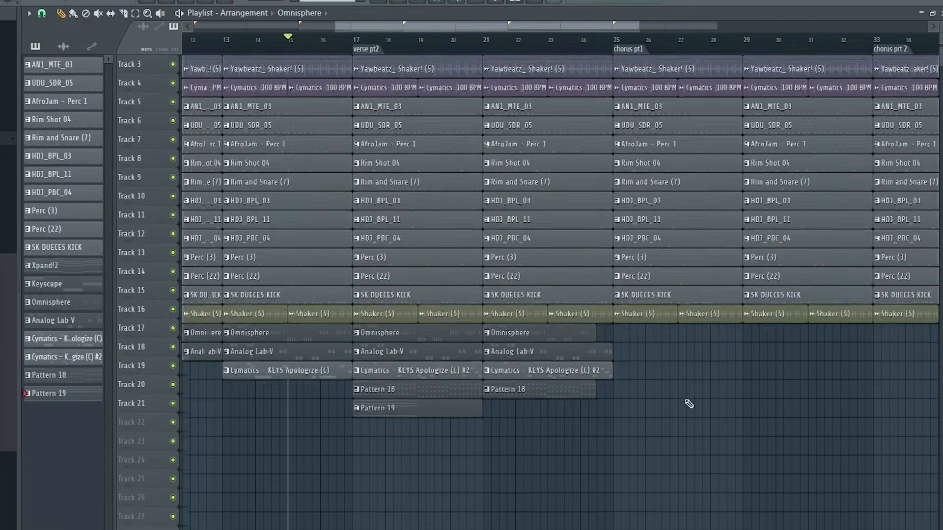
scroll(596, 335, up, 2)
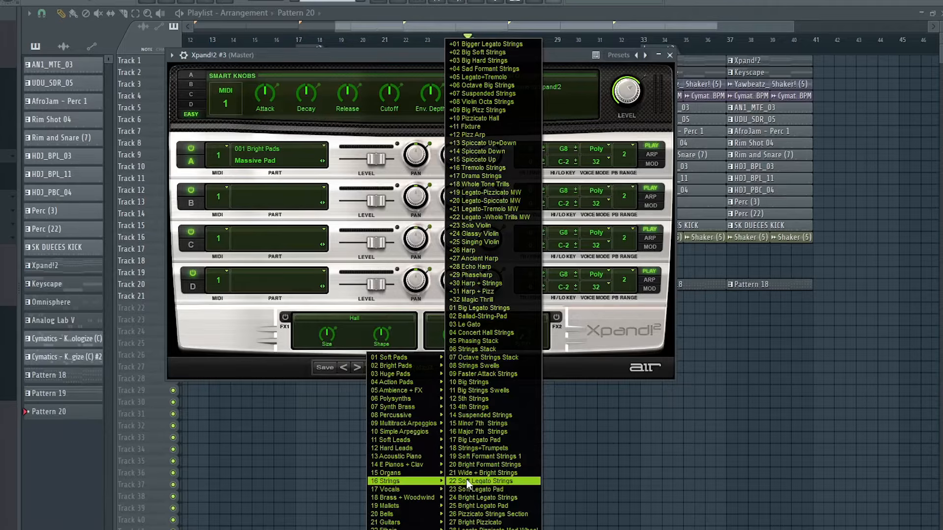
Step: Load +08 Violin Octa Strings in Xpand!2 #3 and remove the bass notes and the C#6 from its four-bar chord progression
click(495, 102)
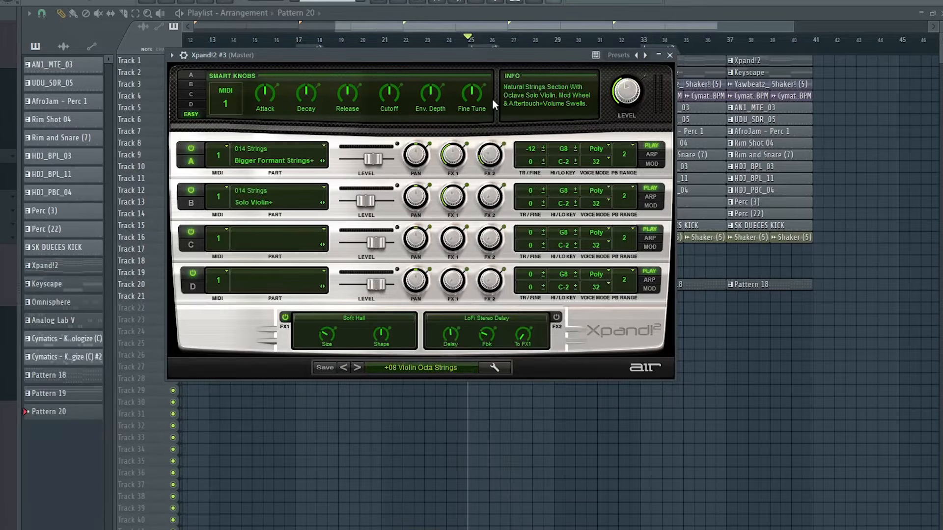
click(669, 55)
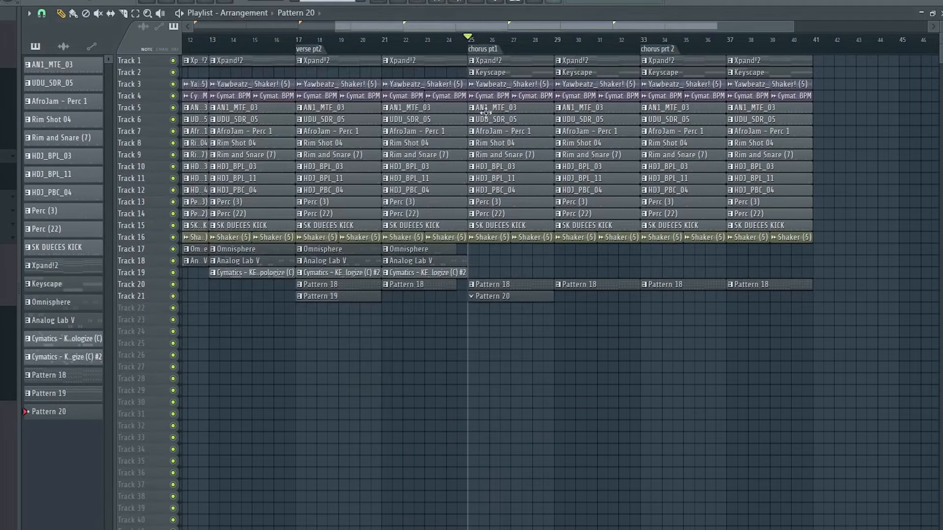
click(419, 2)
drag(143, 316, 479, 438)
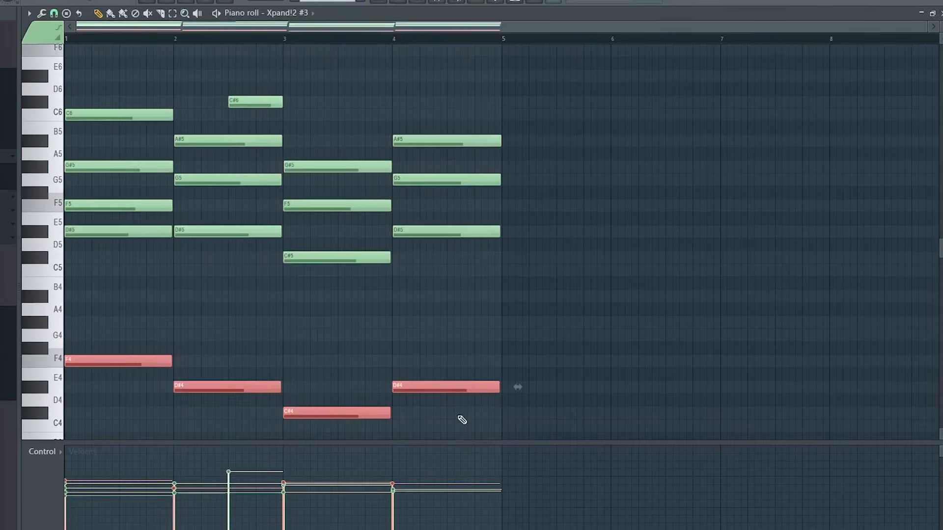
key(Delete)
right_click(265, 102)
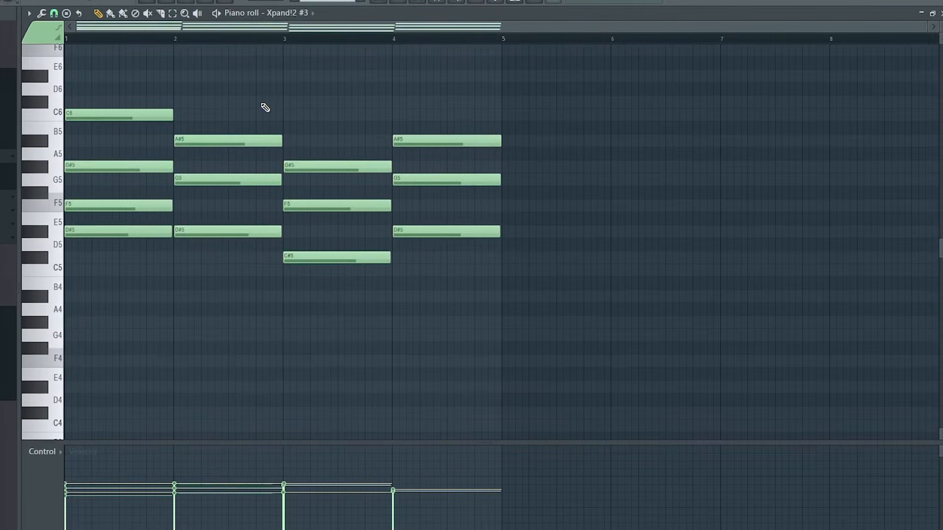
Step: Shorten the Xpand!2 #3 chords to stabs and add a repeated stab late in bars 1 and 3
key(shift+d)
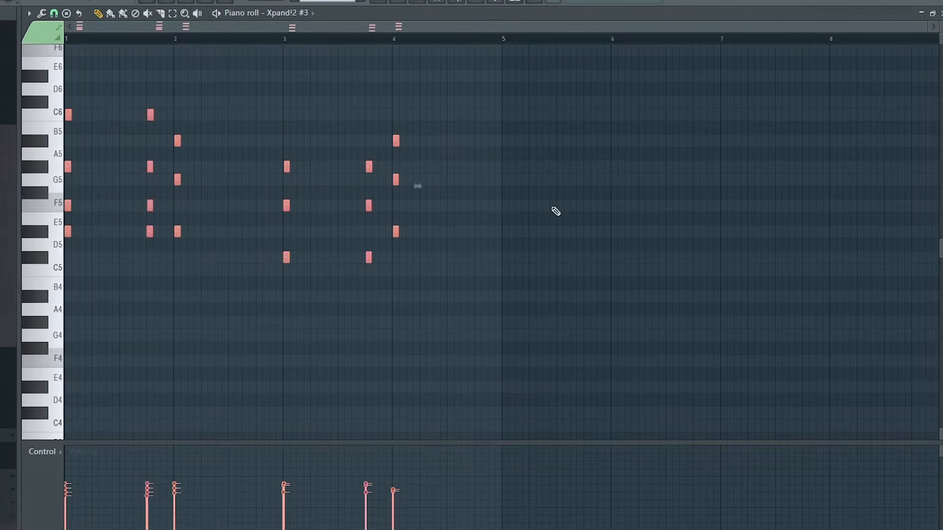
key(space)
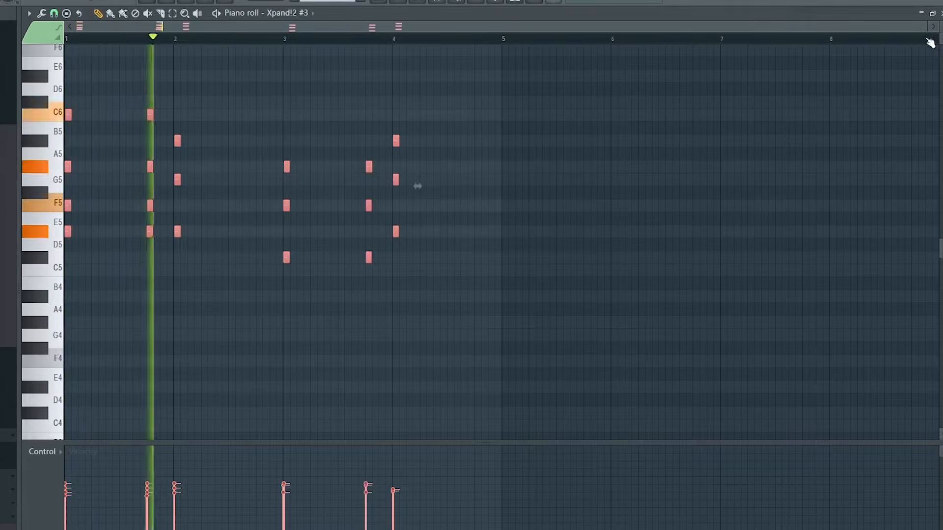
key(space)
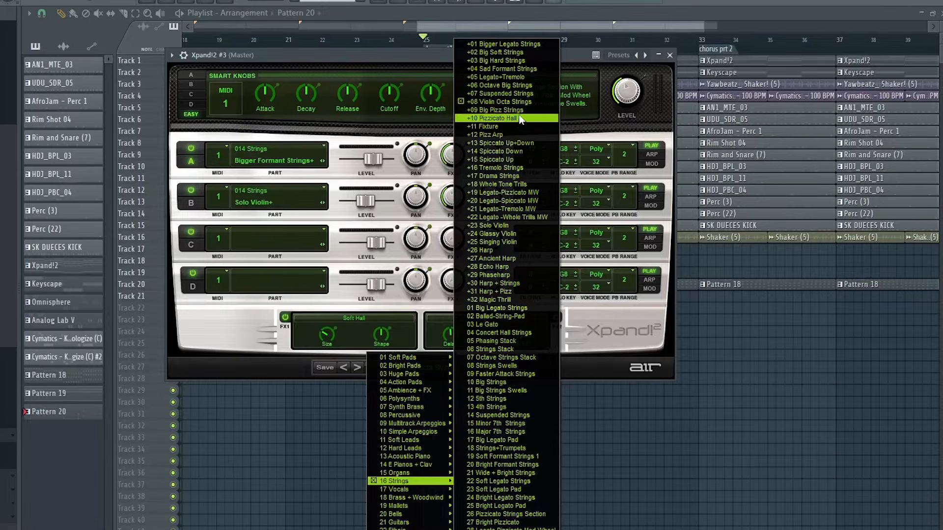
Step: Switch Xpand!2 #3 to the +13 Spiccato Up+Down preset and extend Pattern 20 on Track 21 through the end of the choruses
click(518, 144)
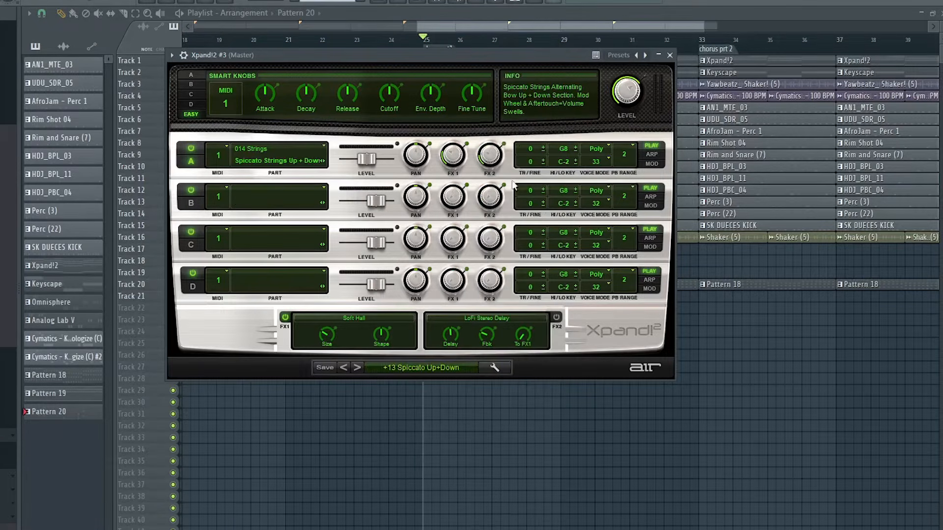
click(669, 56)
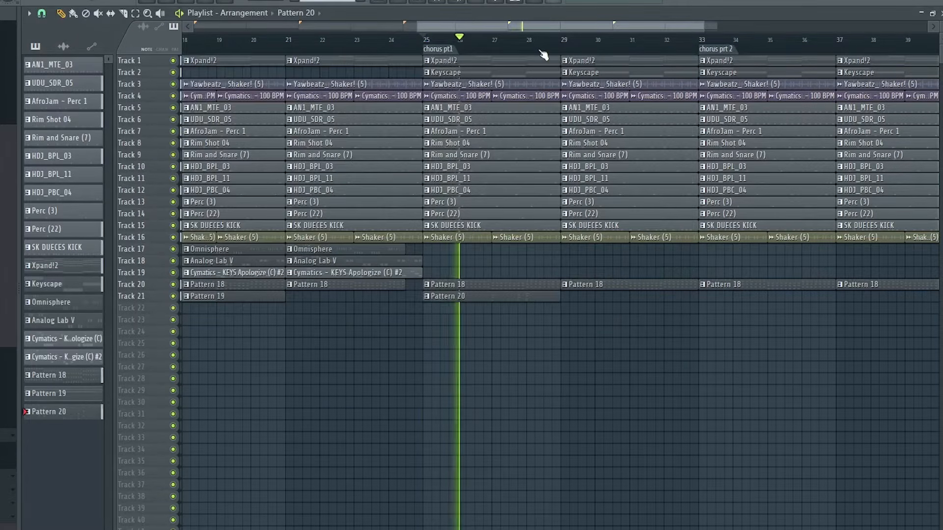
scroll(539, 52, down, 1)
drag(532, 28, 554, 29)
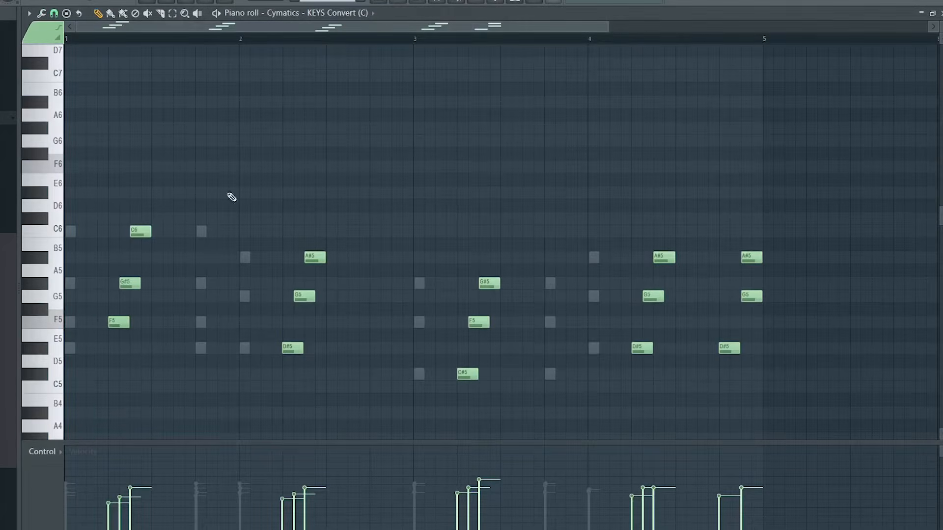
Step: Play back the four-bar Cymatics - KEYS Convert (C) arpeggio in the piano roll
key(space)
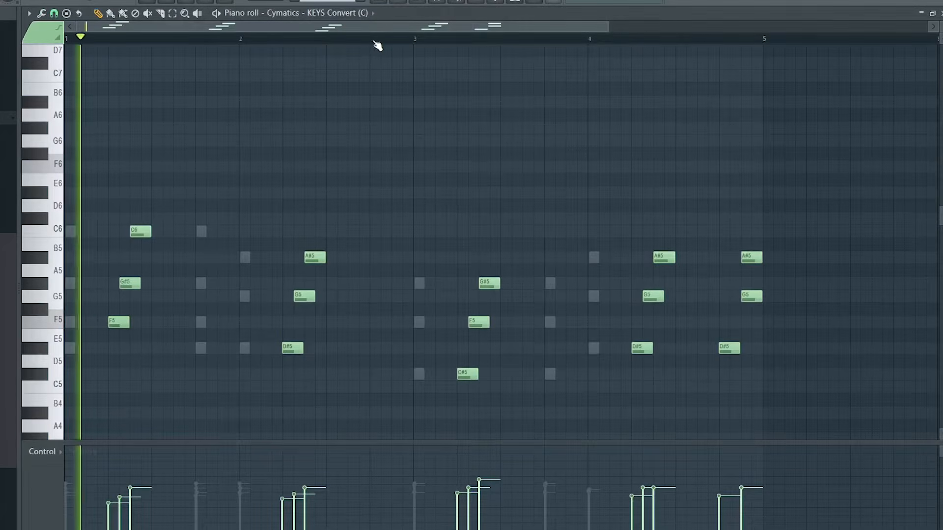
scroll(376, 42, down, 3)
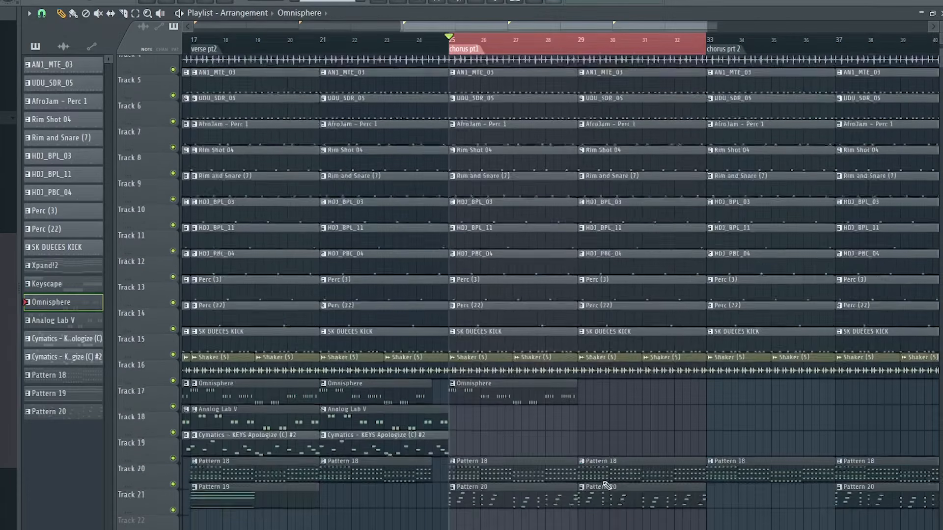
scroll(607, 485, down, 1)
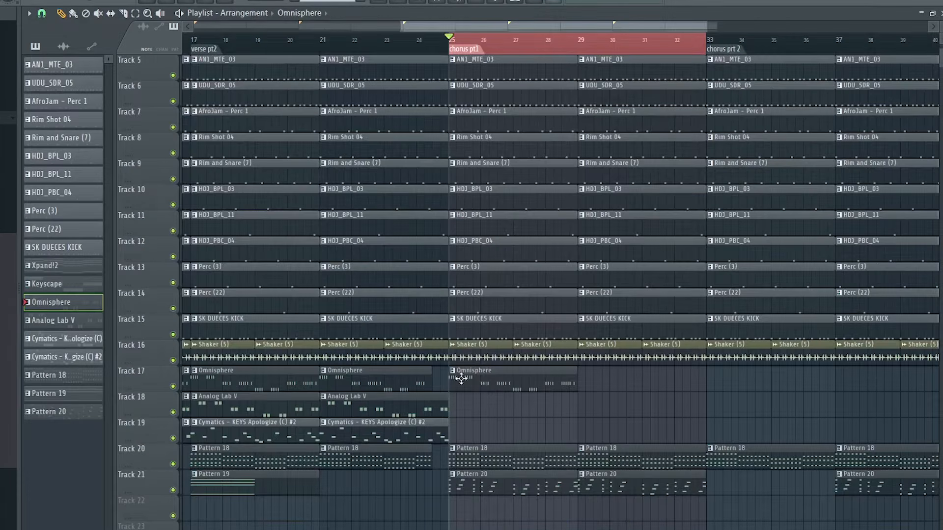
Step: Make the Omnisphere clip at bar 25 on Track 17 unique and replace its notes with the copied bass melody
click(452, 371)
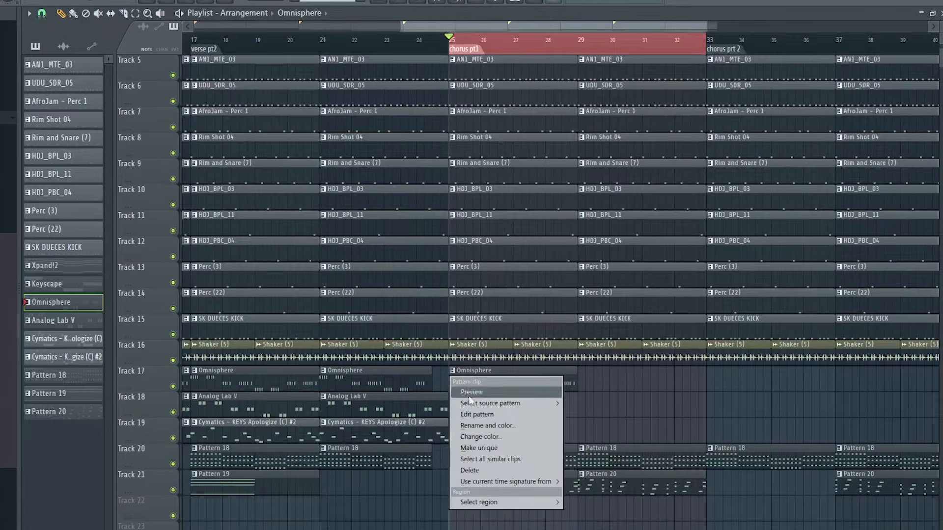
click(479, 447)
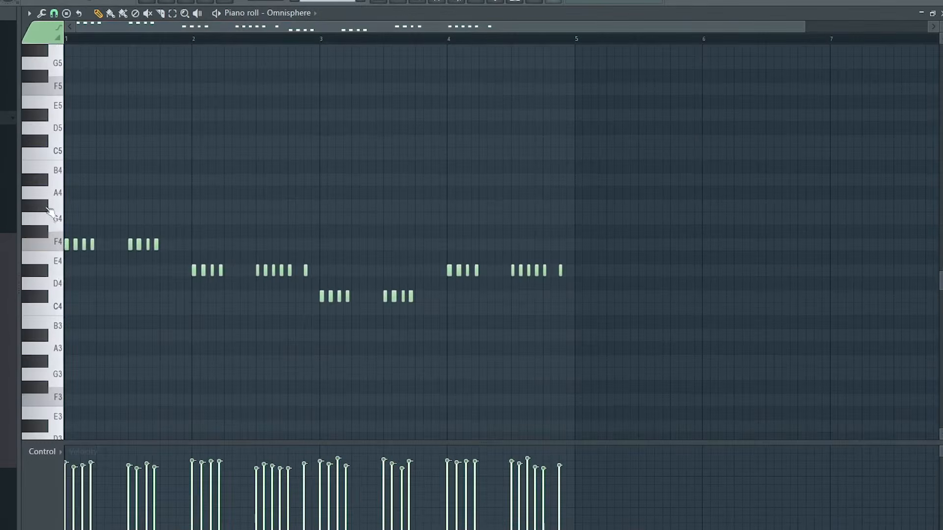
key(ctrl+a)
key(Delete)
key(ctrl+v)
scroll(49, 251, up, 1)
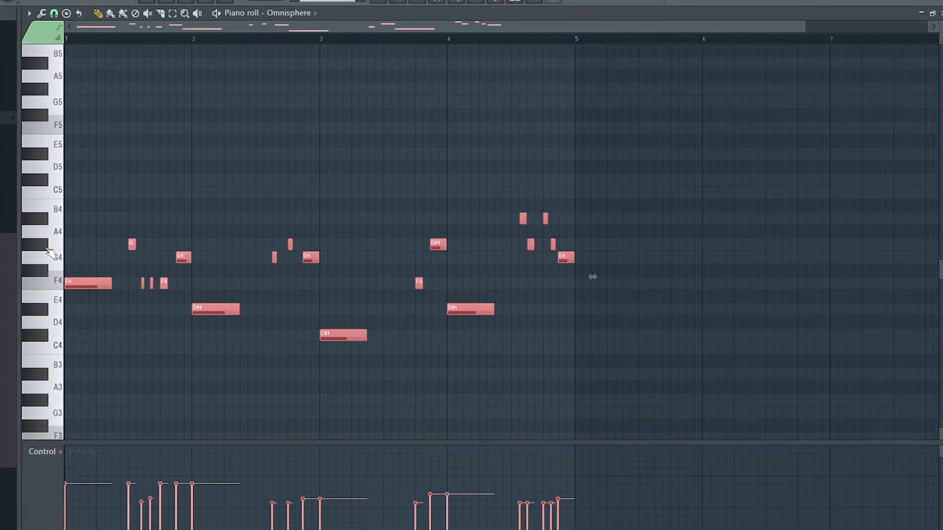
Step: Transpose the pasted Omnisphere notes up one octave and play the pattern back
key(ctrl+Up)
scroll(103, 240, up, 2)
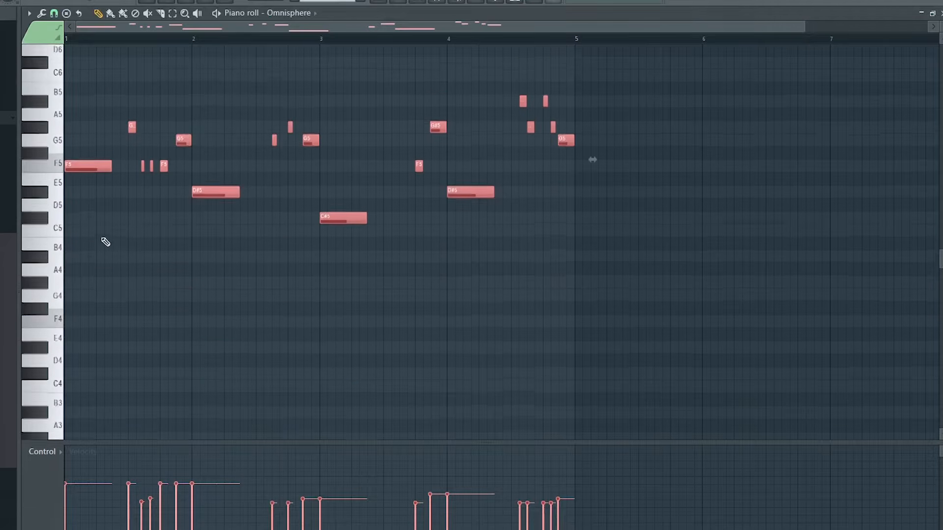
key(space)
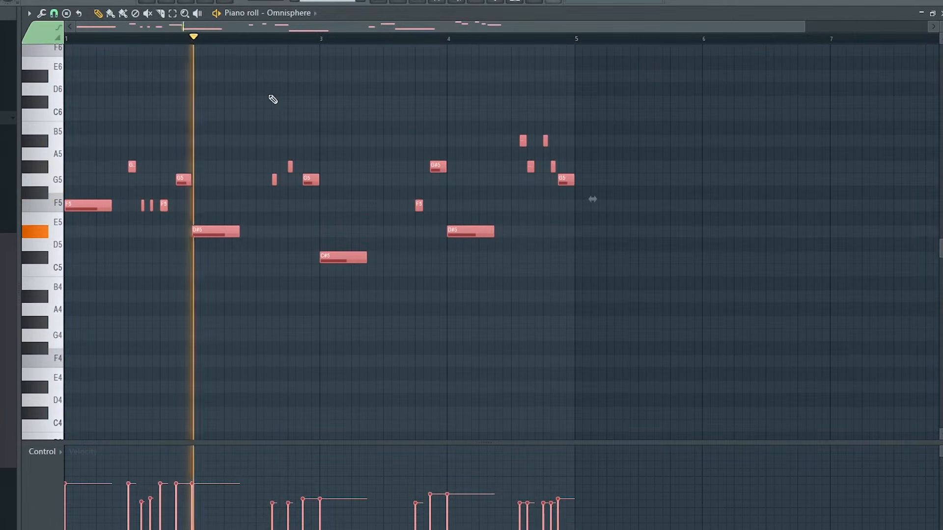
click(418, 2)
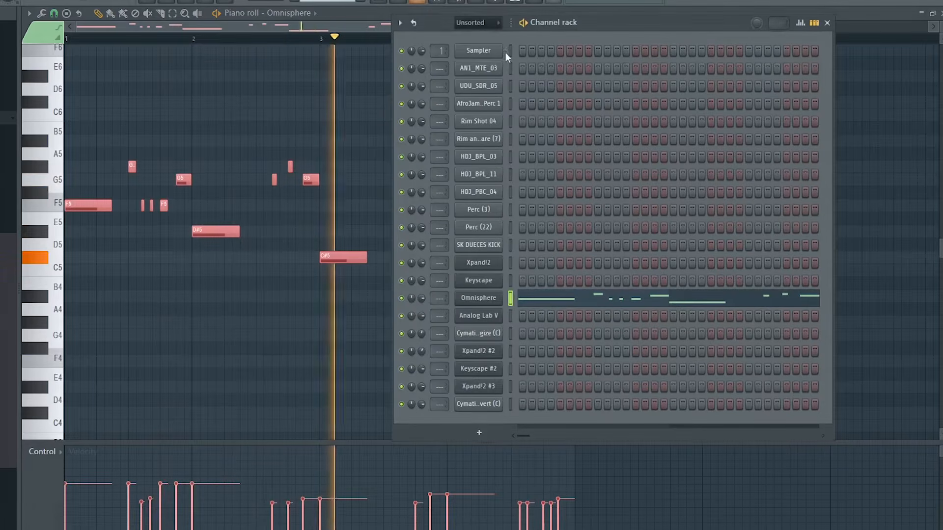
click(826, 23)
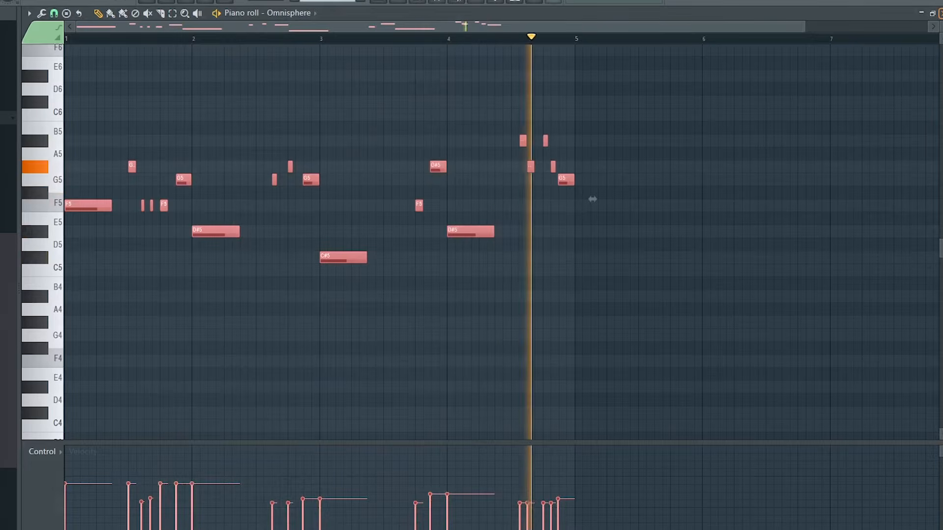
key(space)
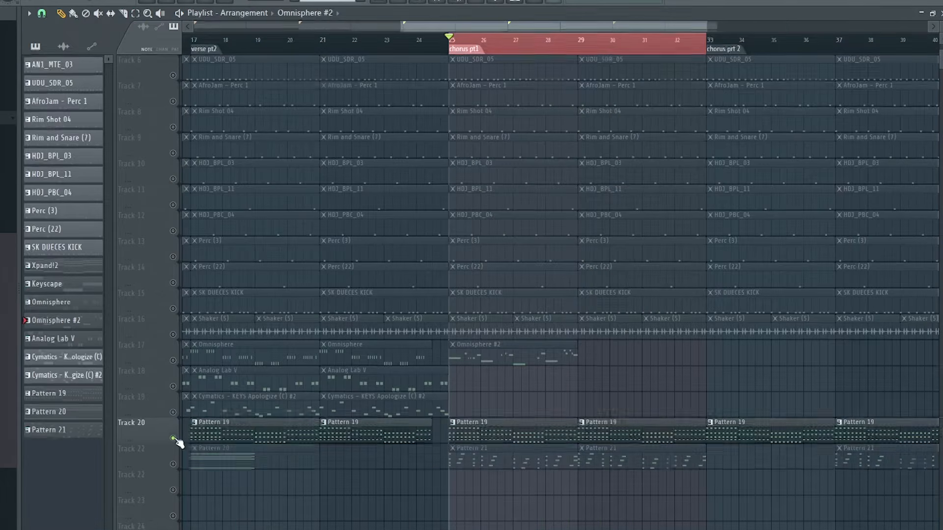
Step: Unmute Tracks 21 and 17 and play the arrangement from the start of chorus pt1
click(173, 465)
click(173, 360)
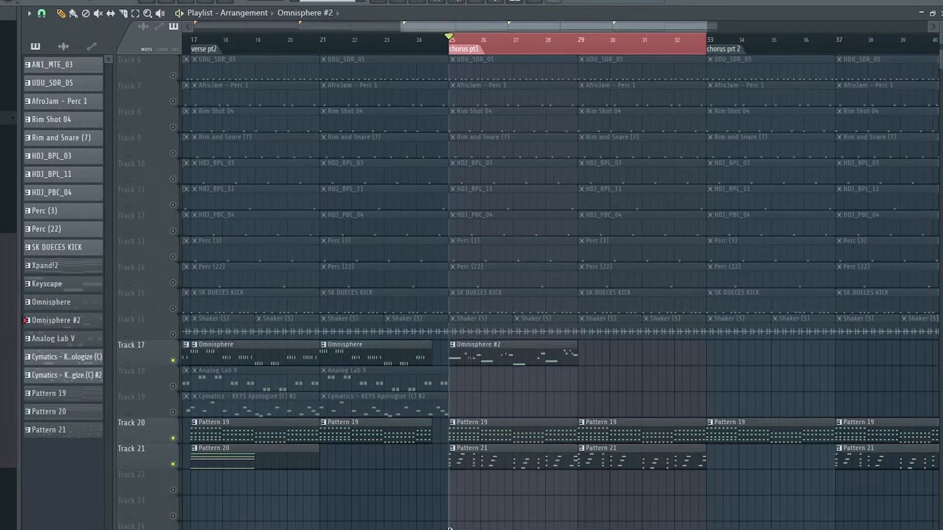
key(space)
Step: Duplicate the Omnisphere #2 clip on Track 17 to bar 29 to fill chorus pt1
scroll(595, 399, up, 2)
click(520, 405)
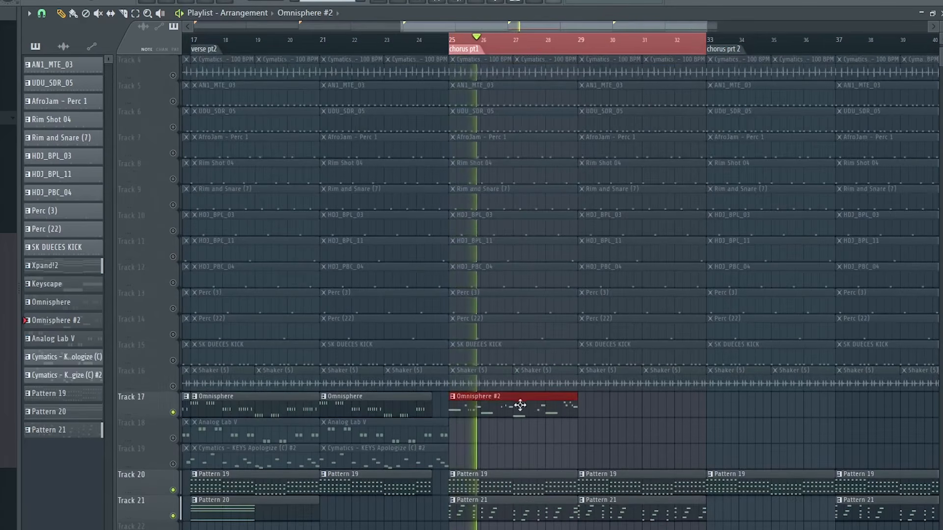
drag(508, 404, 639, 406)
scroll(603, 455, up, 1)
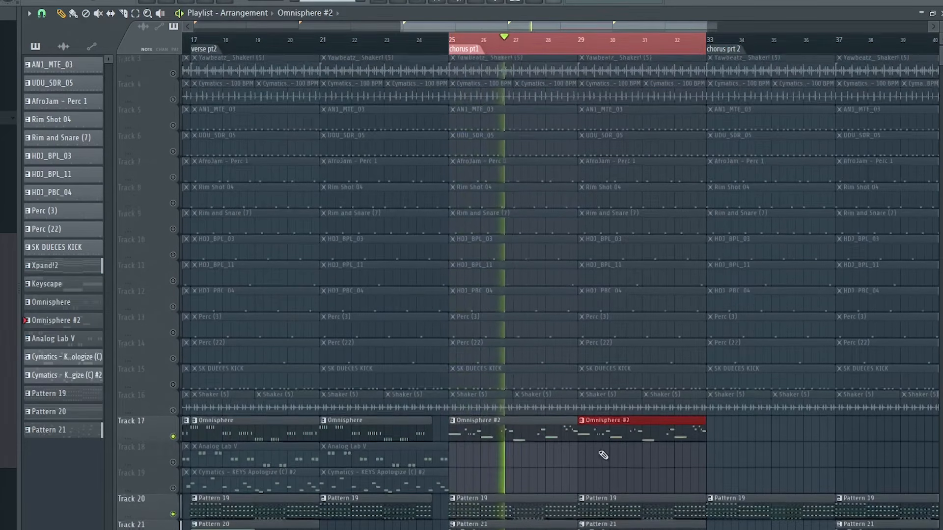
Step: Transpose all notes in the Omnisphere #2 pattern down one octave
scroll(514, 402, up, 3)
scroll(520, 394, down, 3)
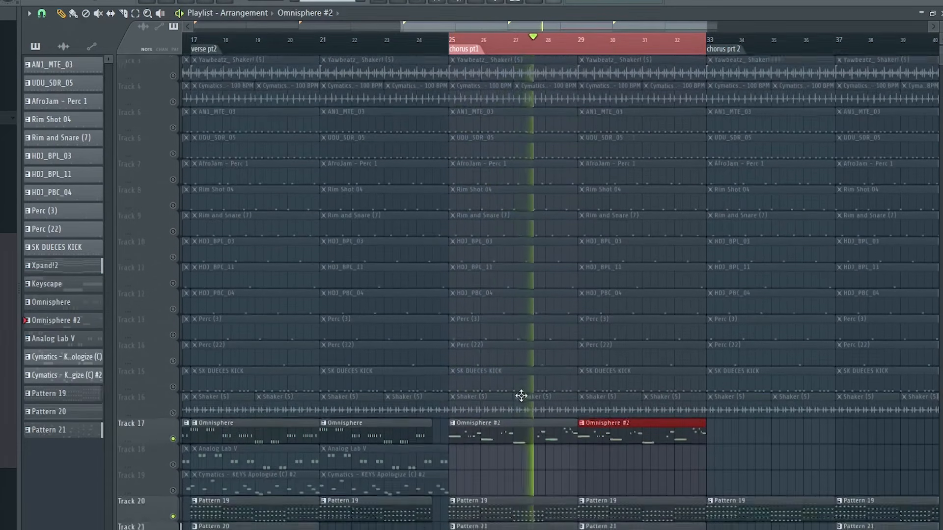
scroll(521, 396, down, 3)
double_click(522, 358)
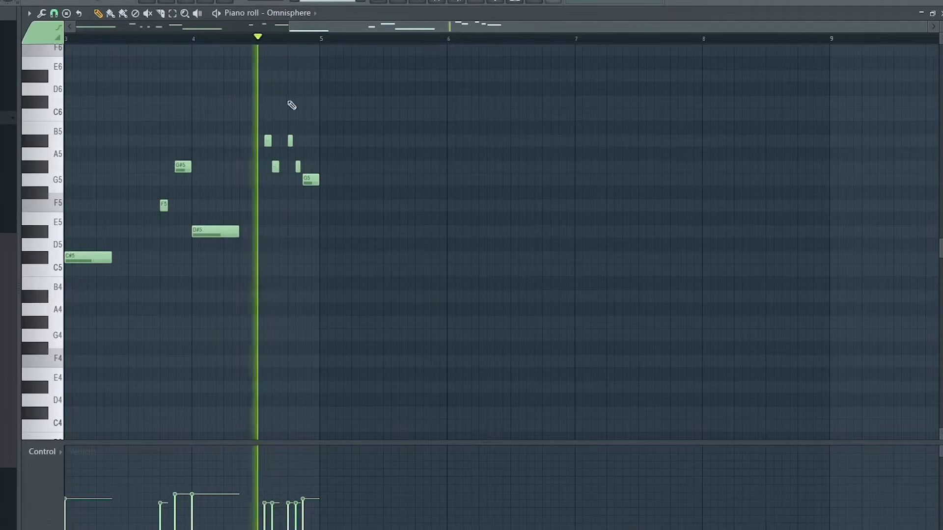
scroll(426, 159, up, 1)
drag(399, 27, 182, 28)
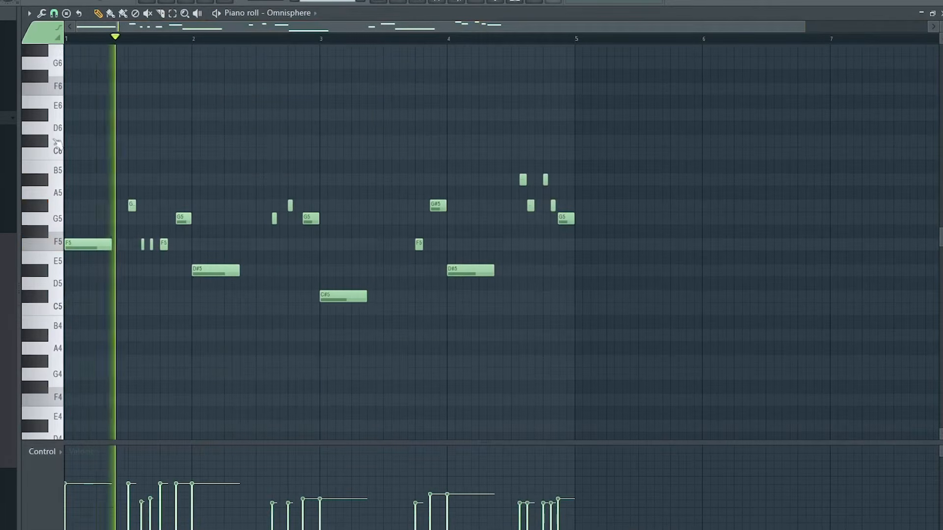
key(ctrl+a)
key(ctrl+Down)
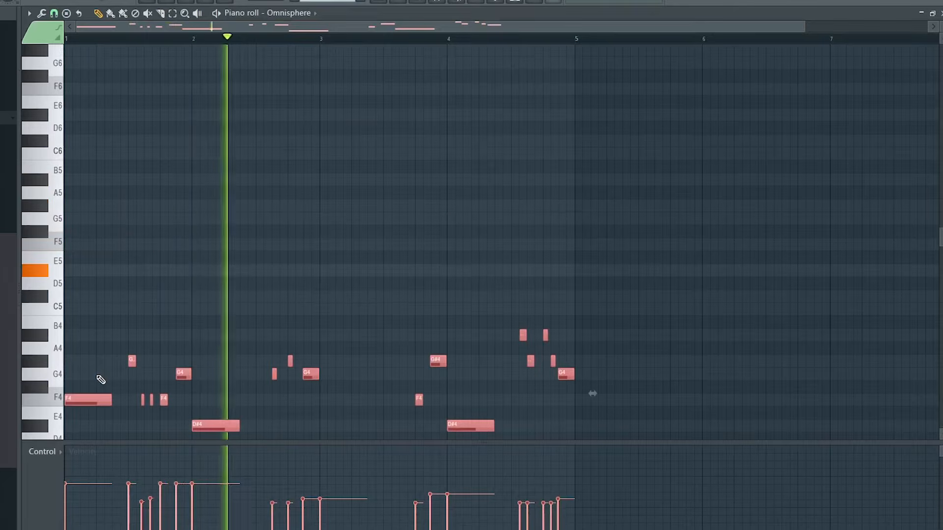
scroll(436, 322, down, 3)
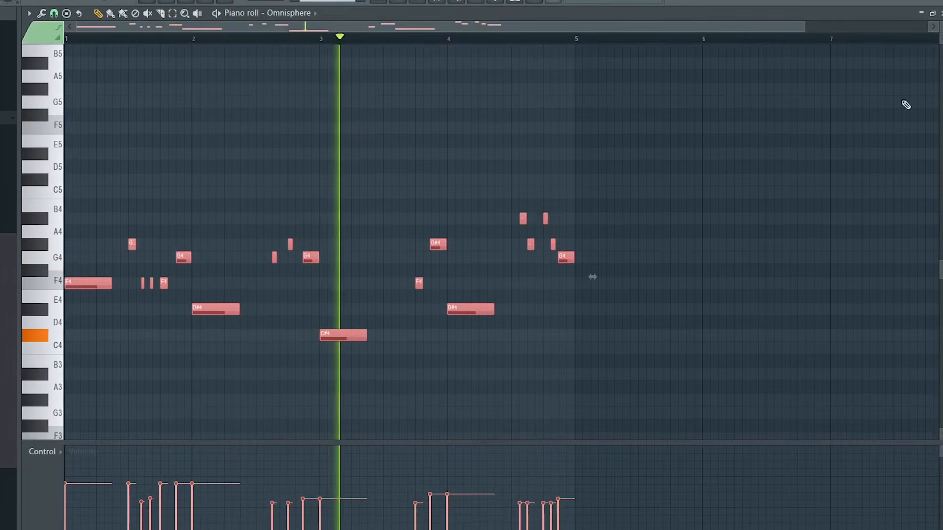
key(F5)
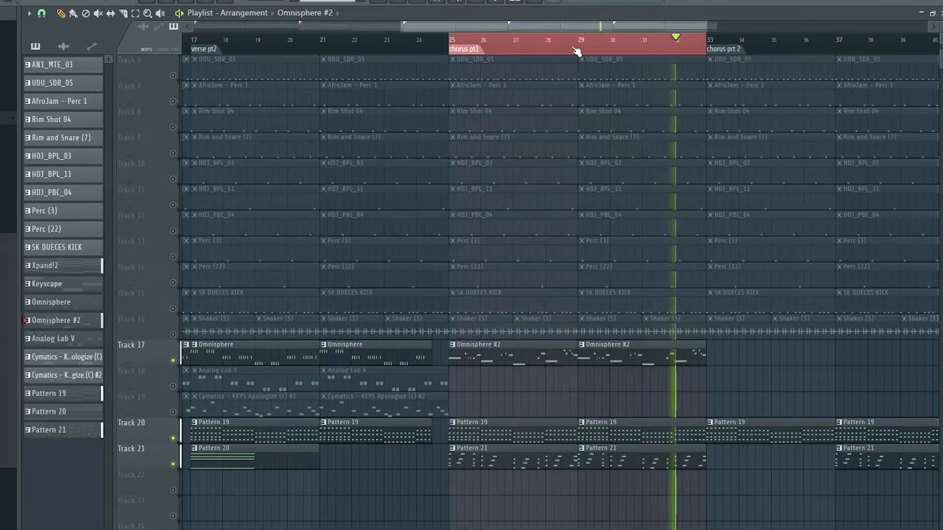
Step: Unmute Track 18 and duplicate the chorus part 2 Omnisphere and Analog Lab V clips to bar 37
scroll(577, 51, down, 2)
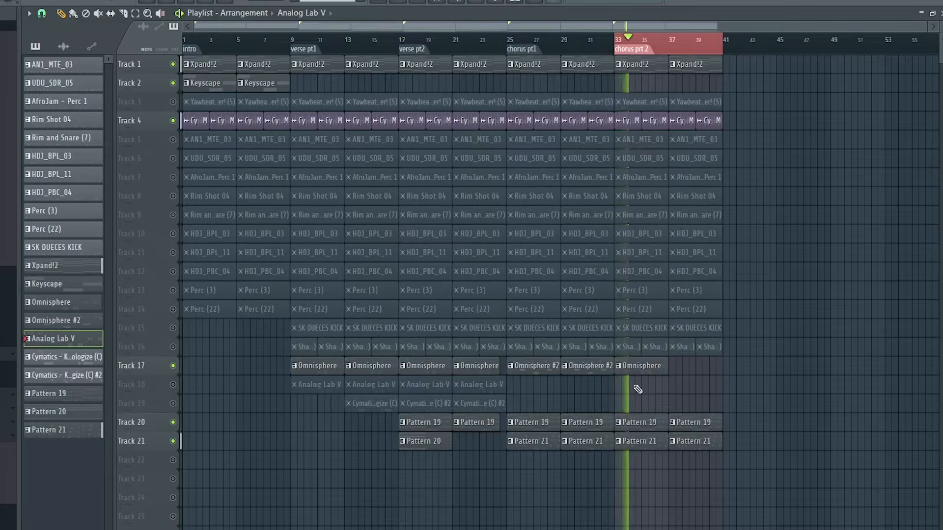
click(173, 385)
drag(685, 369, 703, 370)
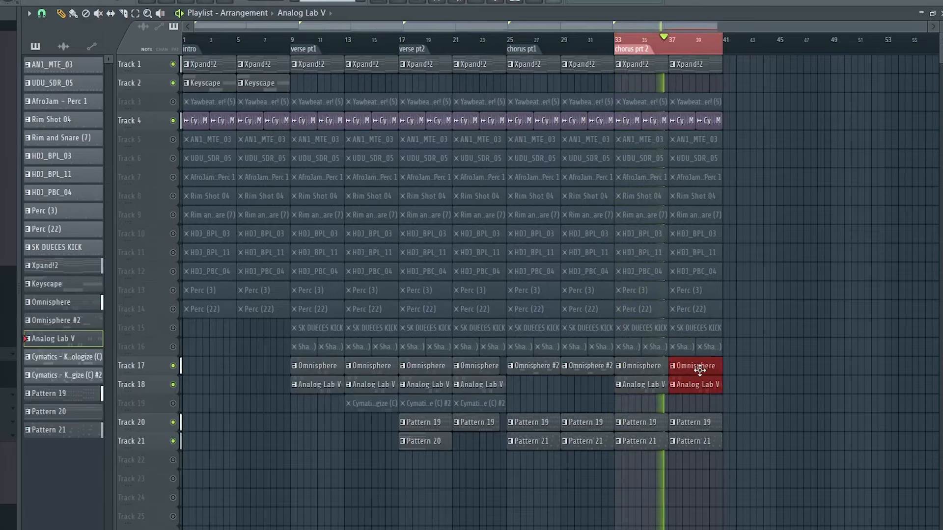
Step: Unmute Track 19 and place Cymatics - KEYS Apologize (C) #2 clips at bars 33 and 37
click(172, 404)
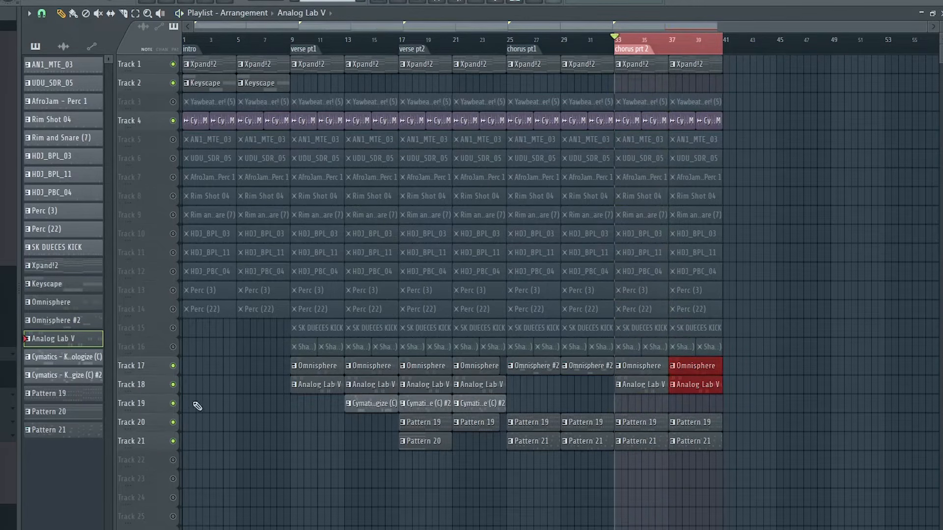
click(433, 404)
click(638, 403)
scroll(676, 81, up, 1)
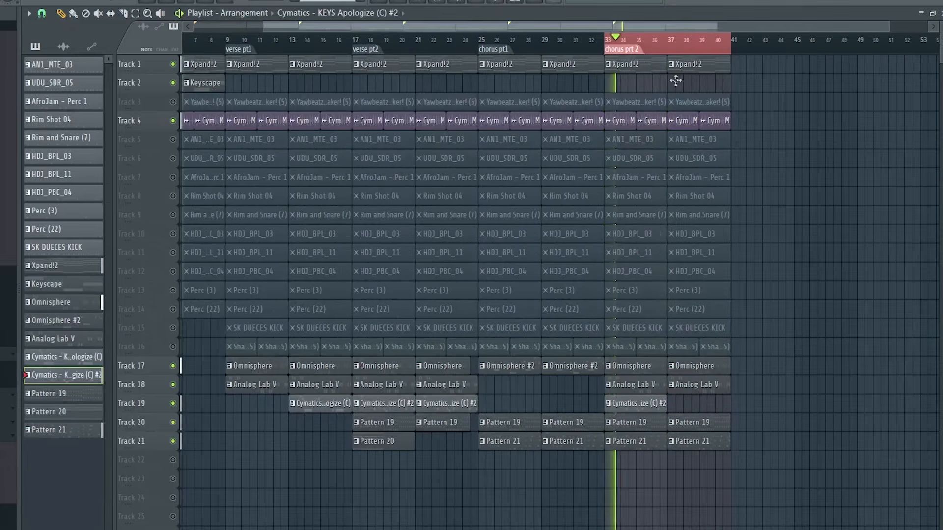
mouse_move(692, 408)
mouse_down()
mouse_move(654, 416)
mouse_move(695, 411)
mouse_up()
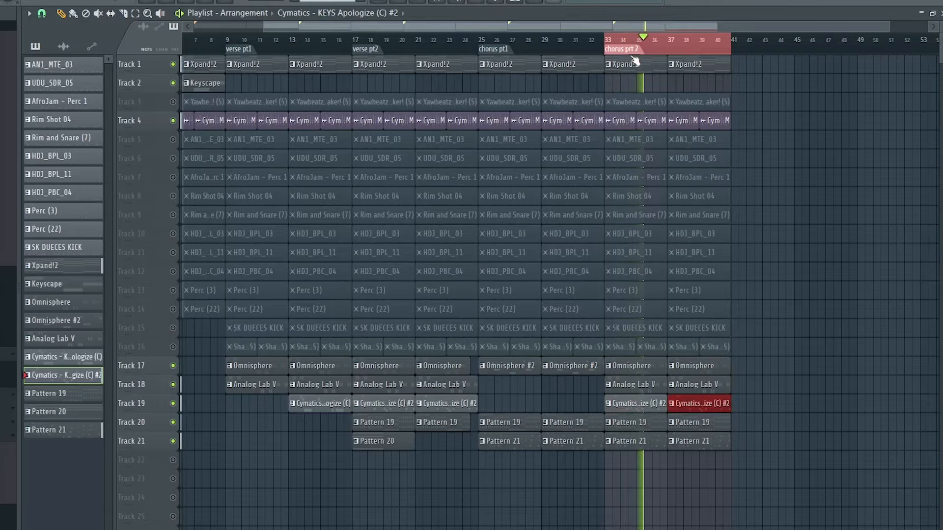
Step: Examine the volume levels and panning of the percussion channels in the mixer during chorus playback
scroll(632, 46, down, 1)
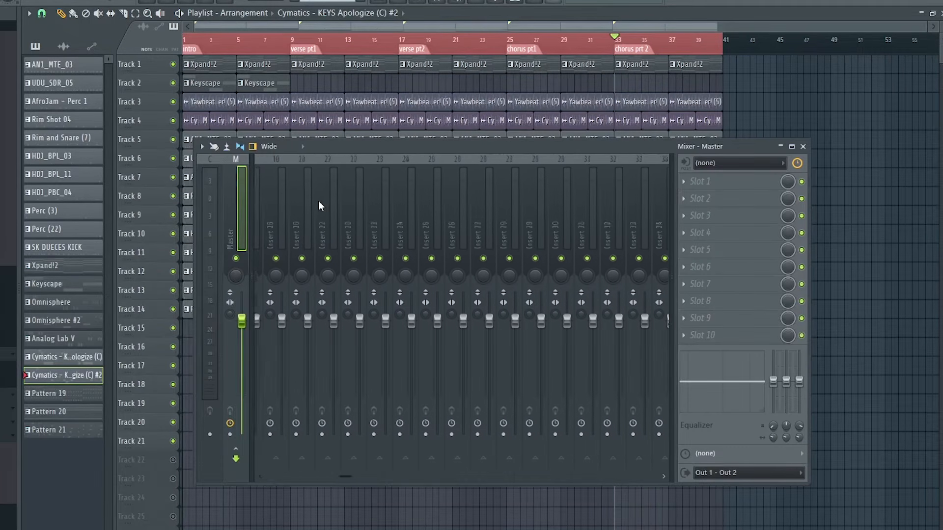
scroll(319, 202, down, 3)
scroll(318, 200, up, 8)
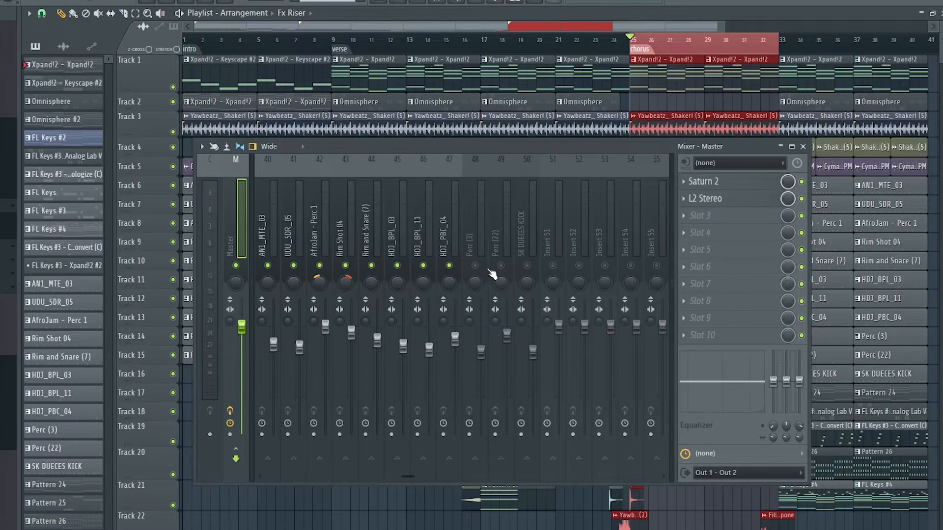
scroll(437, 221, up, 3)
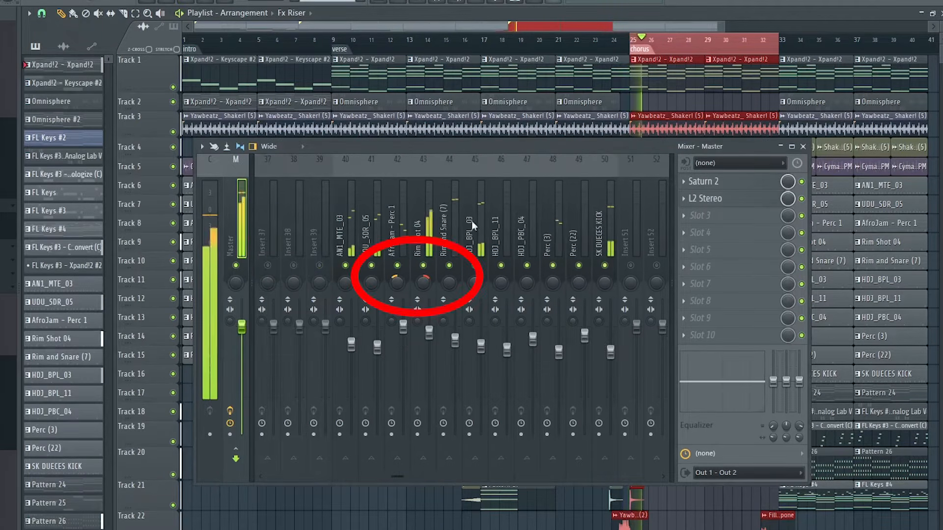
scroll(477, 223, down, 3)
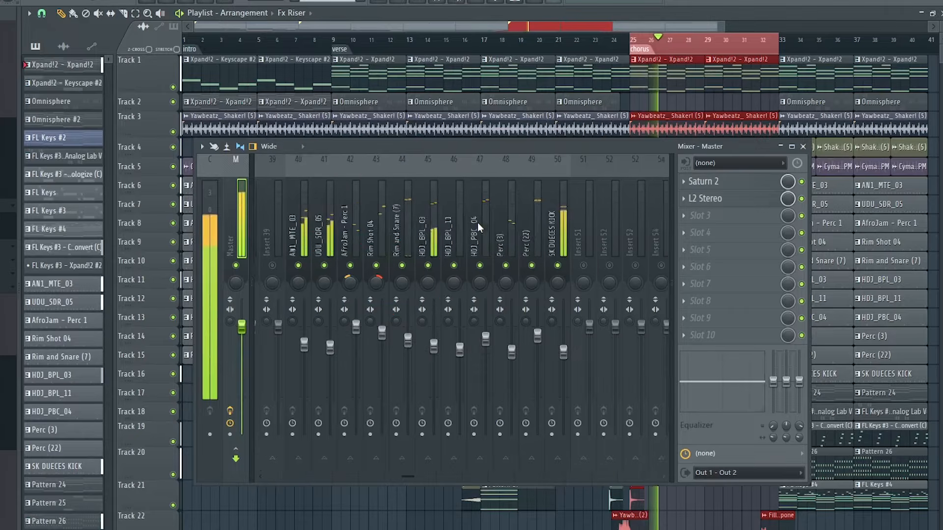
scroll(475, 222, up, 6)
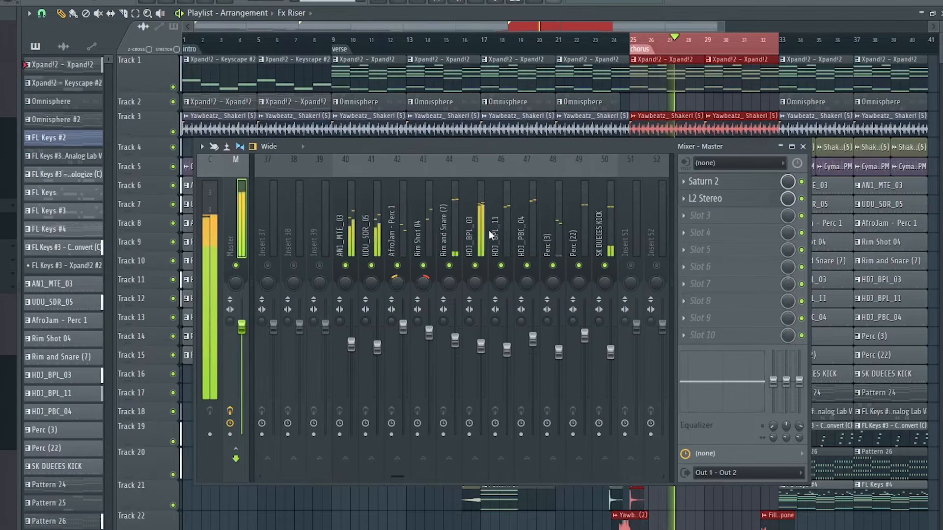
Step: Unmute the Cymatics 100 BPM percussion loop, Shaker (5) and Yawbeatz_ Shaker! (5) channels in the mixer
scroll(488, 229, up, 20)
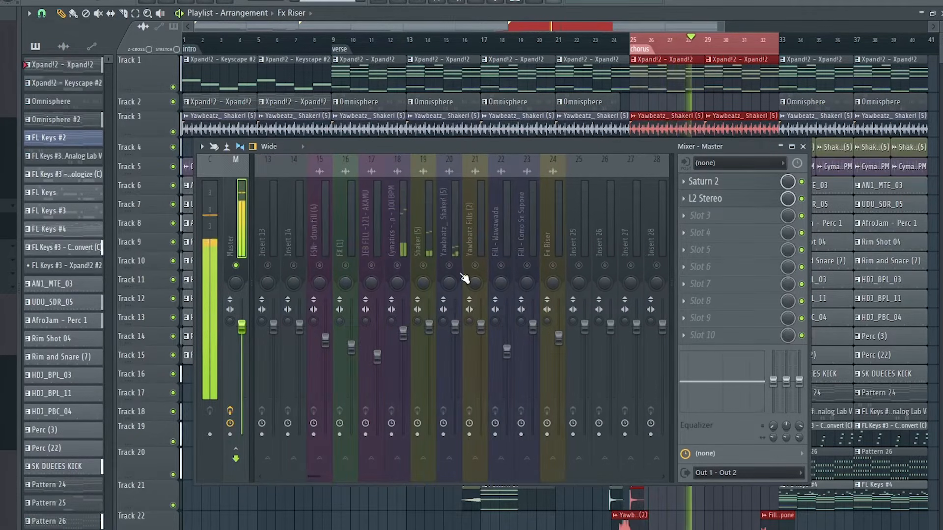
drag(455, 268, 401, 239)
scroll(400, 232, up, 9)
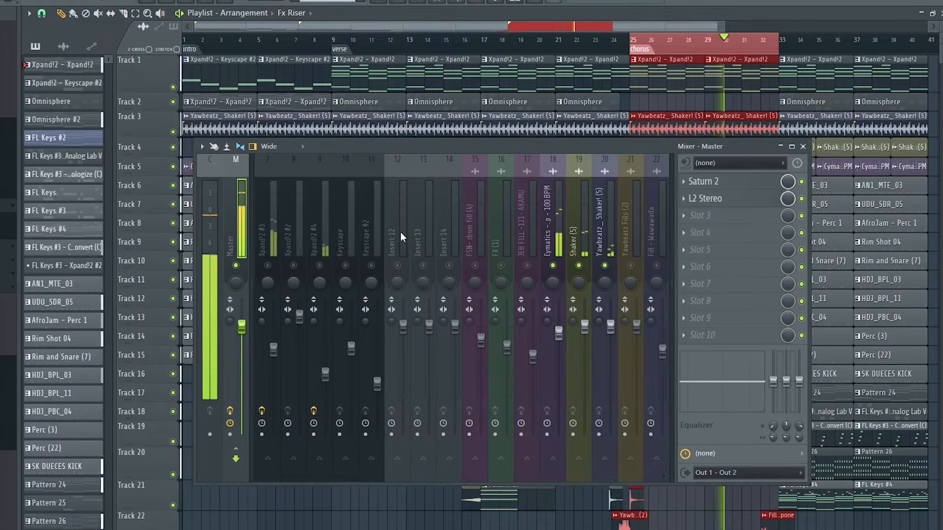
scroll(433, 223, down, 18)
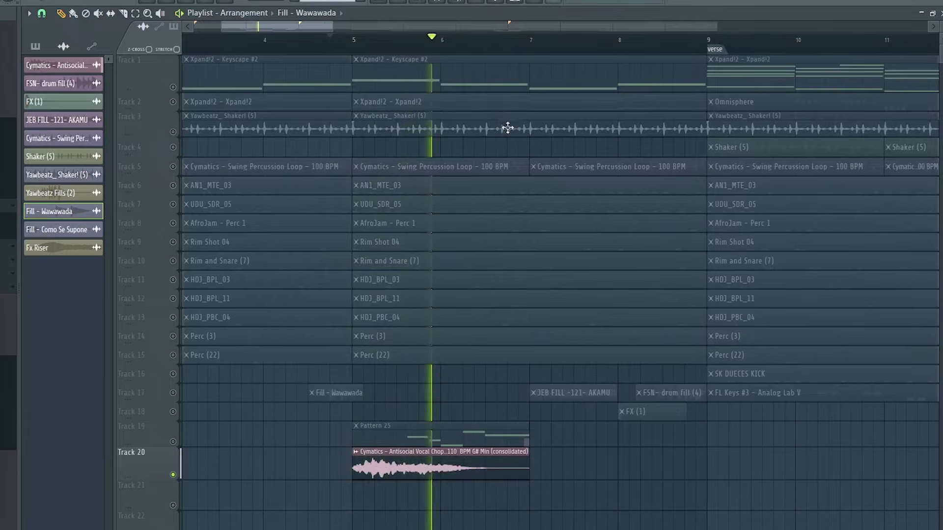
Step: Unmute Track 19, open its Pattern 25 clip at bar 5 and play the Xpand!2 #2 melody
click(173, 442)
double_click(437, 440)
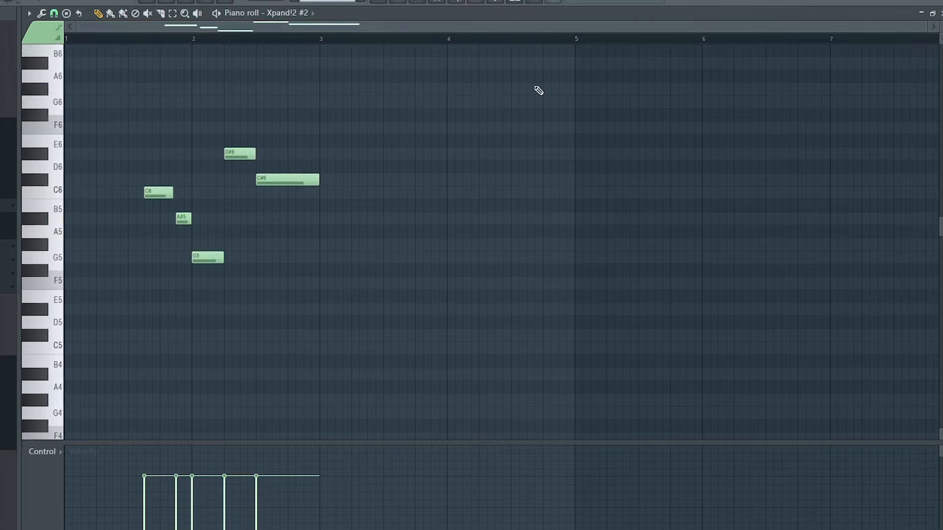
key(space)
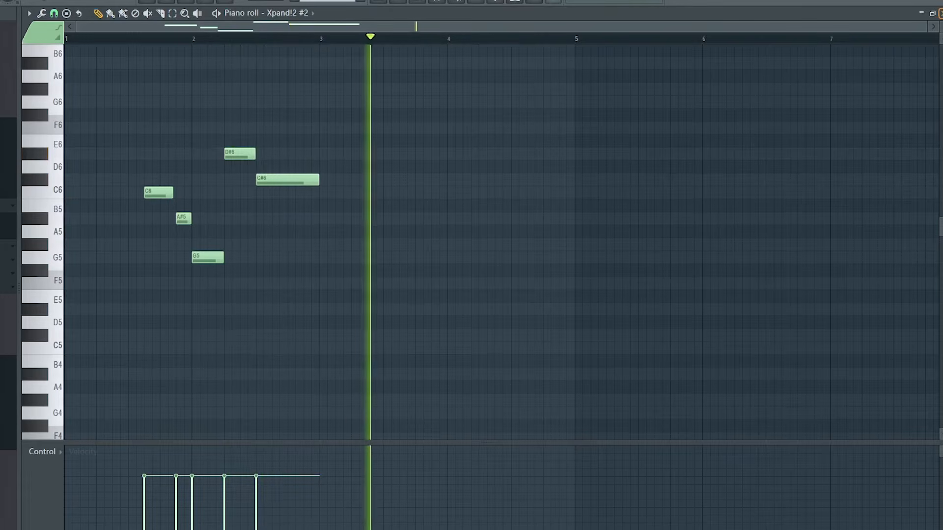
Step: Return to the arrangement and inspect the sample settings of the JEB FILL -121- AKAMU, FX (1) and FSN- drum fill (4) clips before the verse
key(F5)
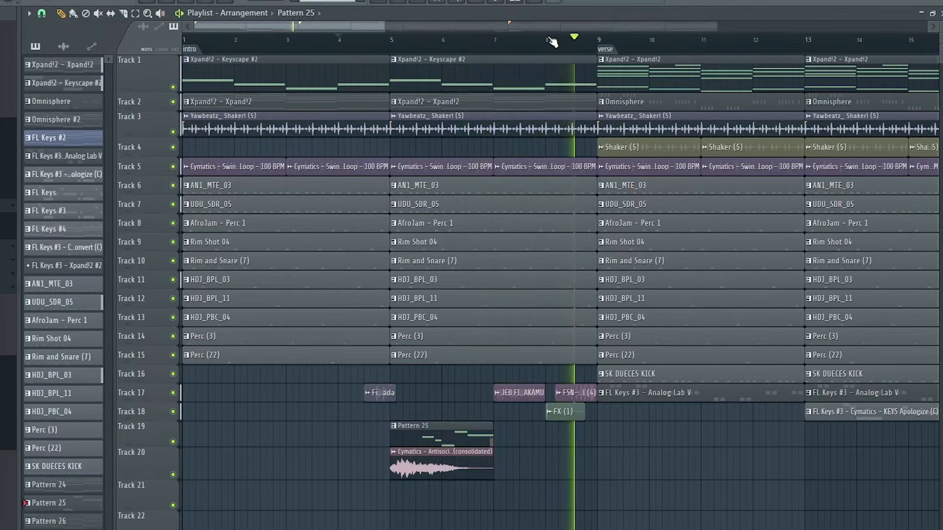
scroll(553, 42, down, 1)
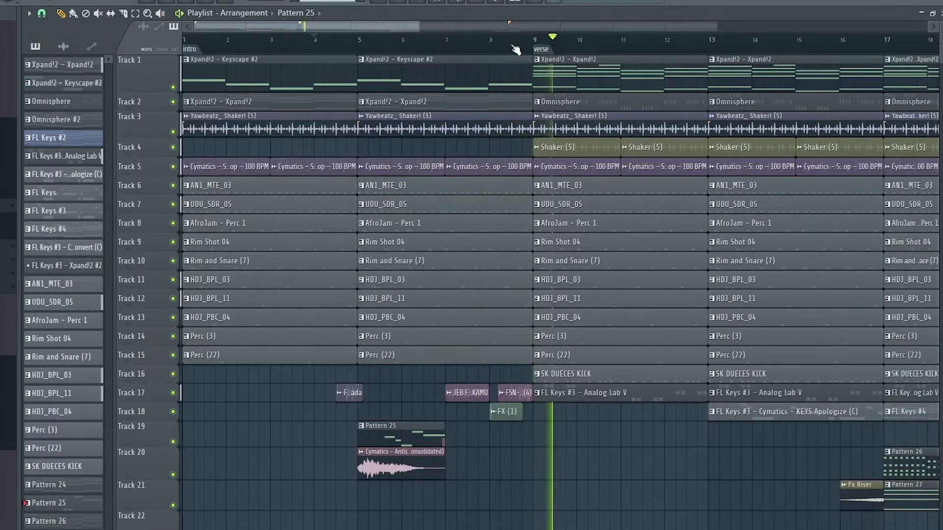
key(space)
double_click(467, 395)
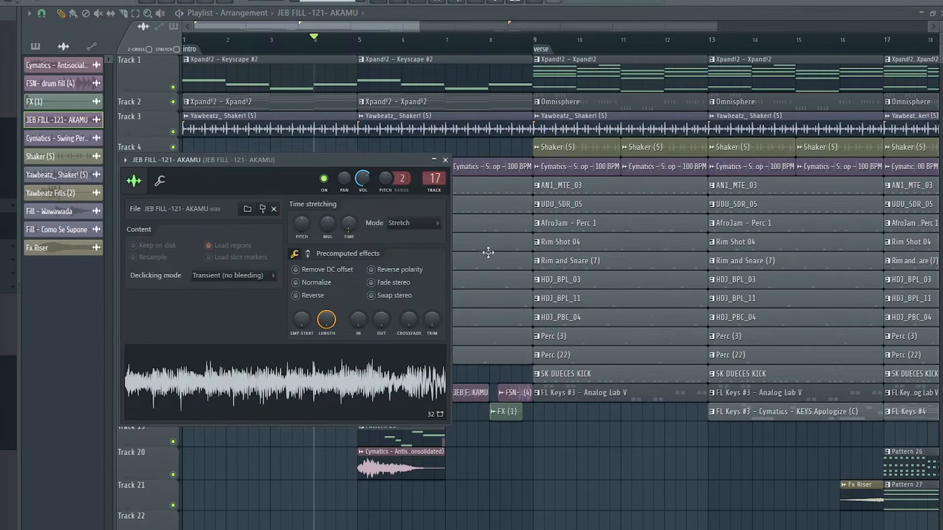
click(444, 161)
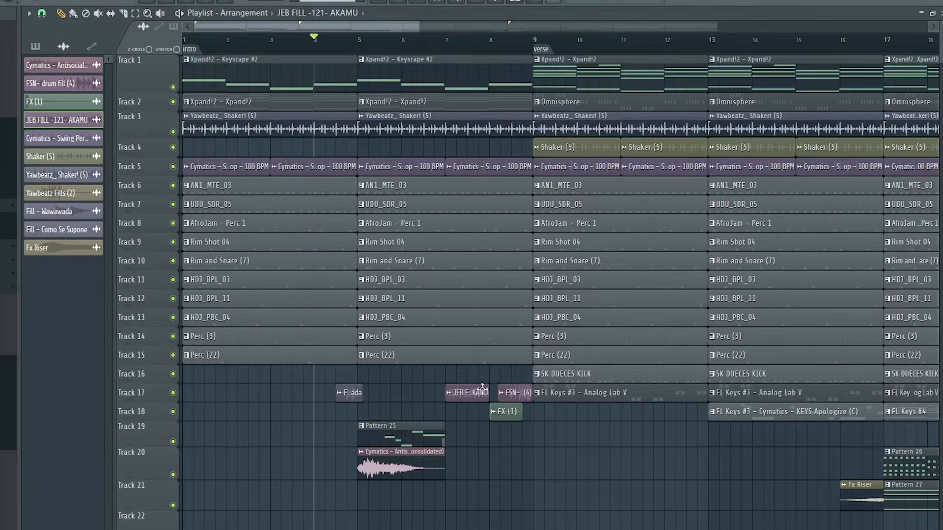
double_click(500, 411)
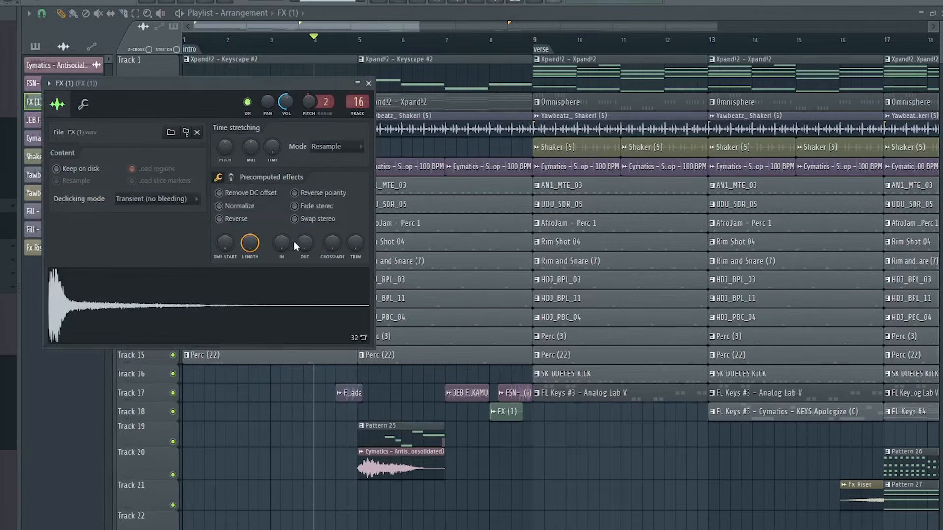
click(368, 83)
double_click(515, 393)
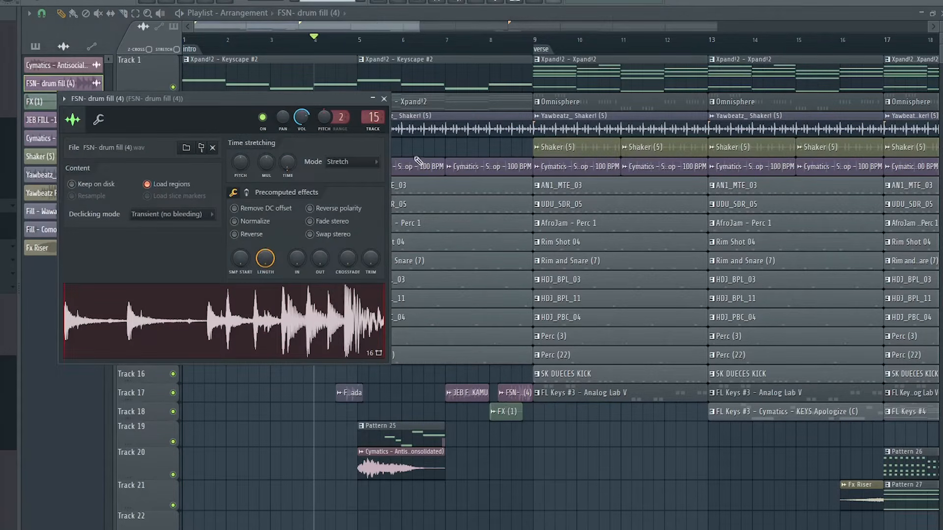
click(384, 99)
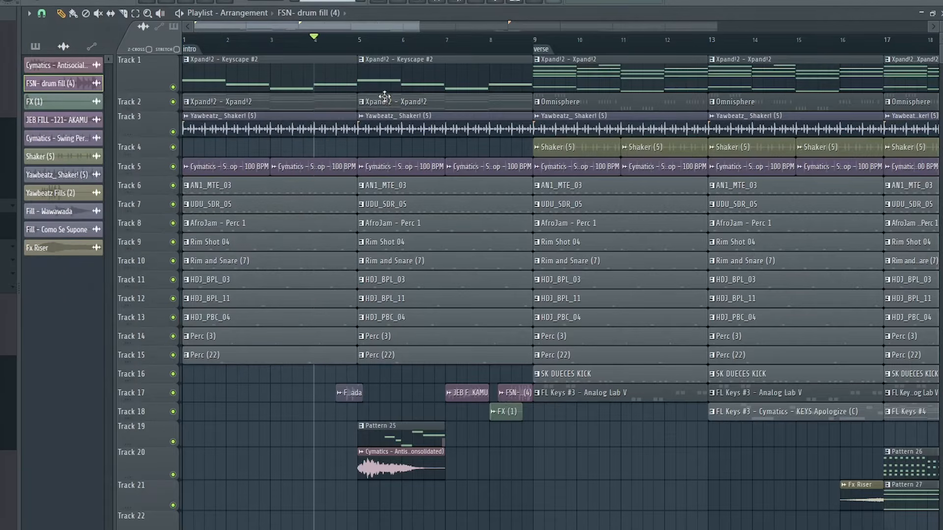
Step: Inspect the sample settings of the Fx Riser clip at bar 16 on Track 21
scroll(407, 44, down, 1)
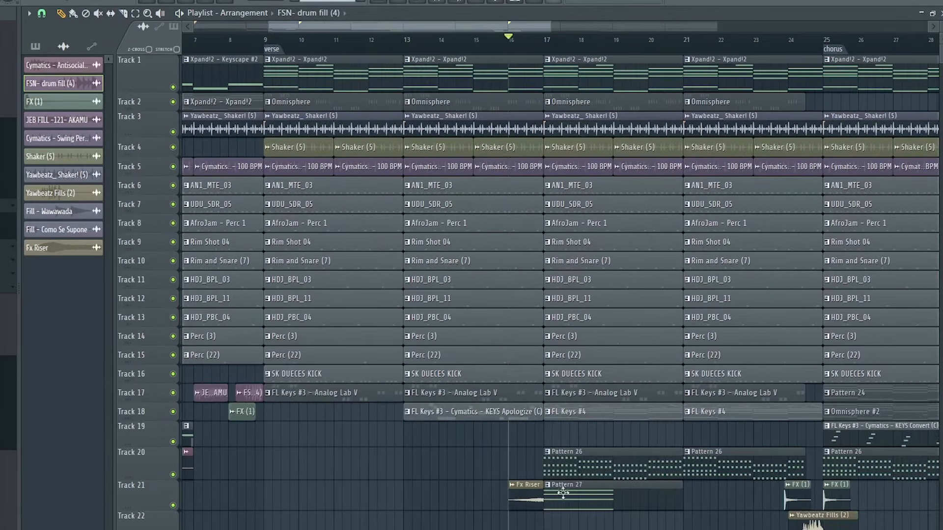
double_click(520, 495)
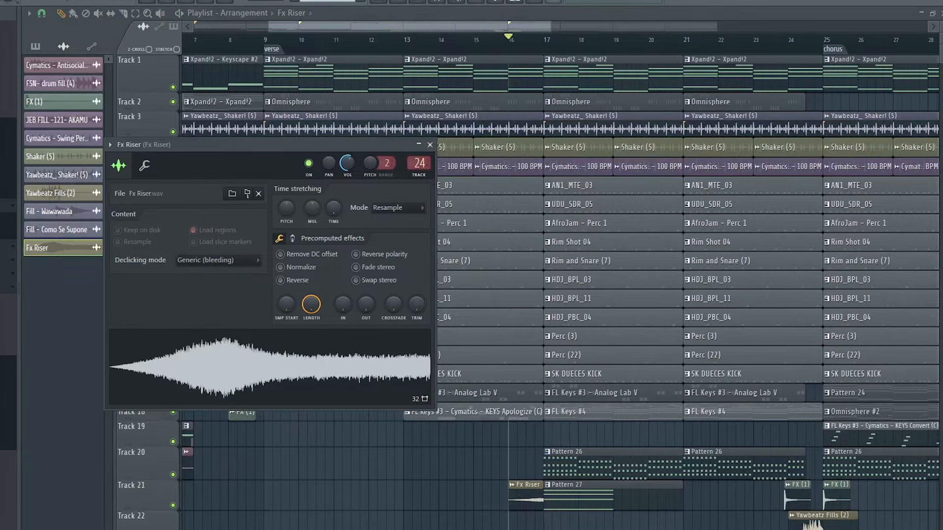
click(430, 144)
Step: Inspect the Yawbeatz Fills (2) sample leading into the chorus and play the Fill - Como Se Supone clip at bar 32
drag(525, 26, 581, 44)
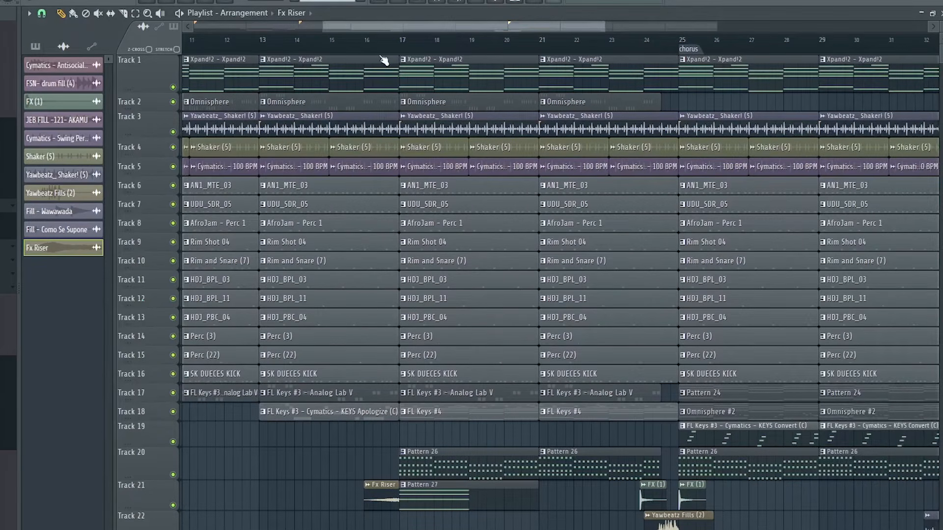
key(space)
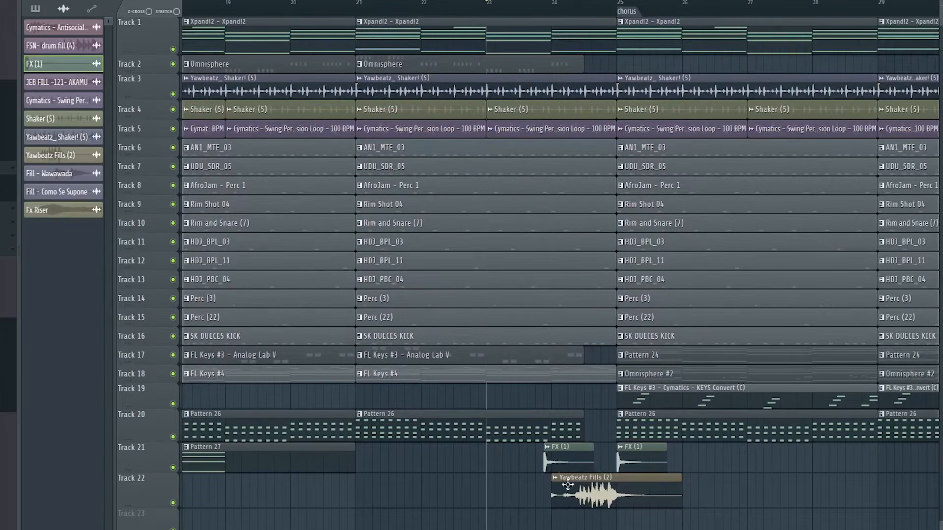
double_click(581, 501)
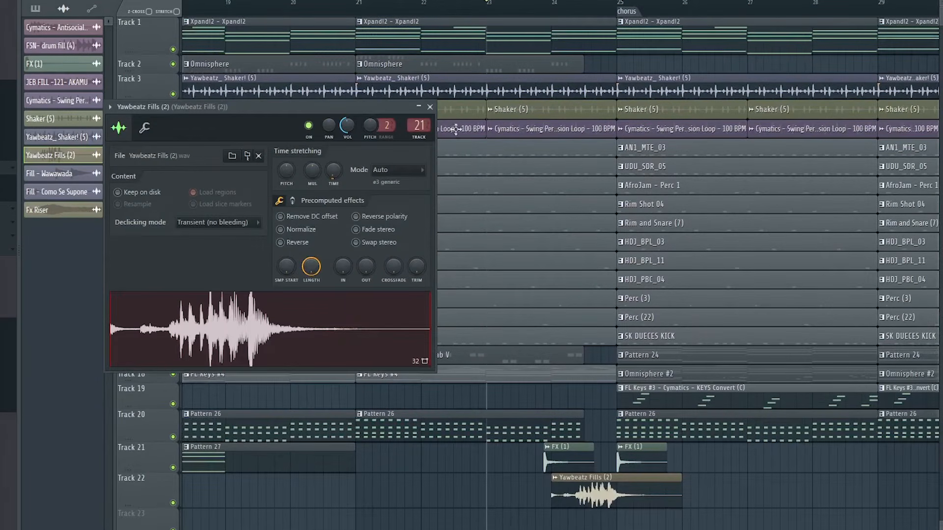
click(430, 107)
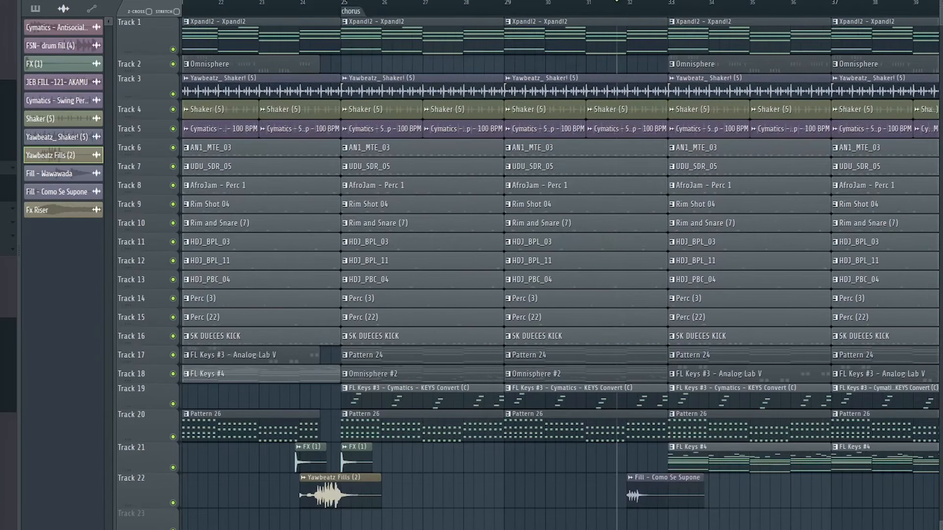
key(space)
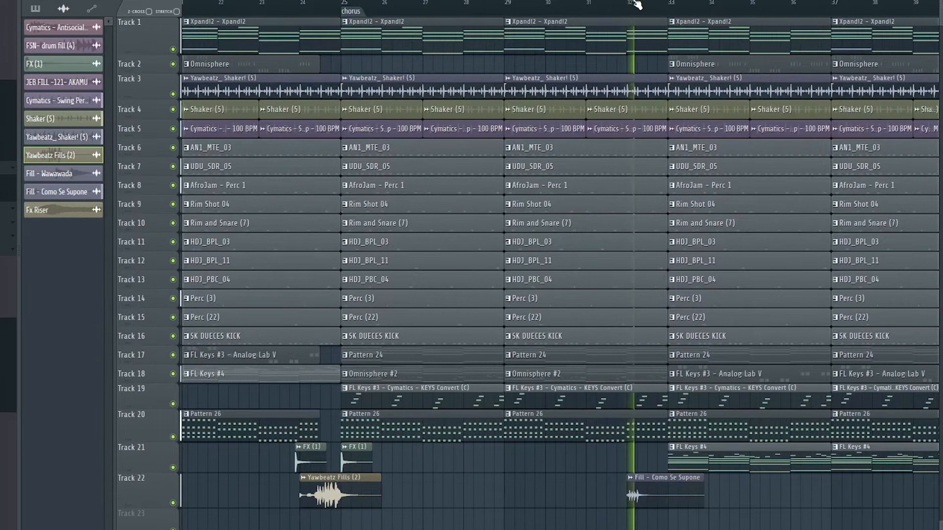
Step: Solo the vocal chop on Track 20 and open its mixer channel's Fresh Air and Fruity Reeverb 2 effects
scroll(639, 5, down, 3)
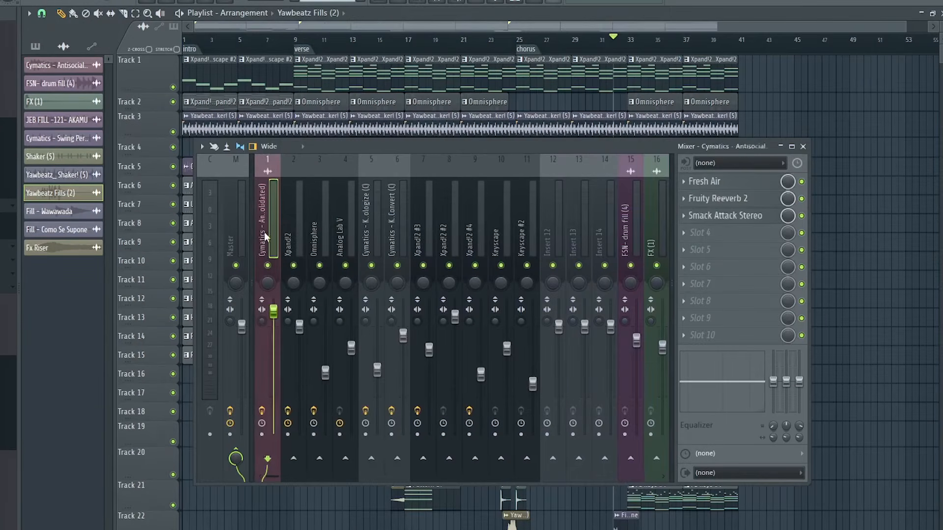
drag(327, 153, 397, 181)
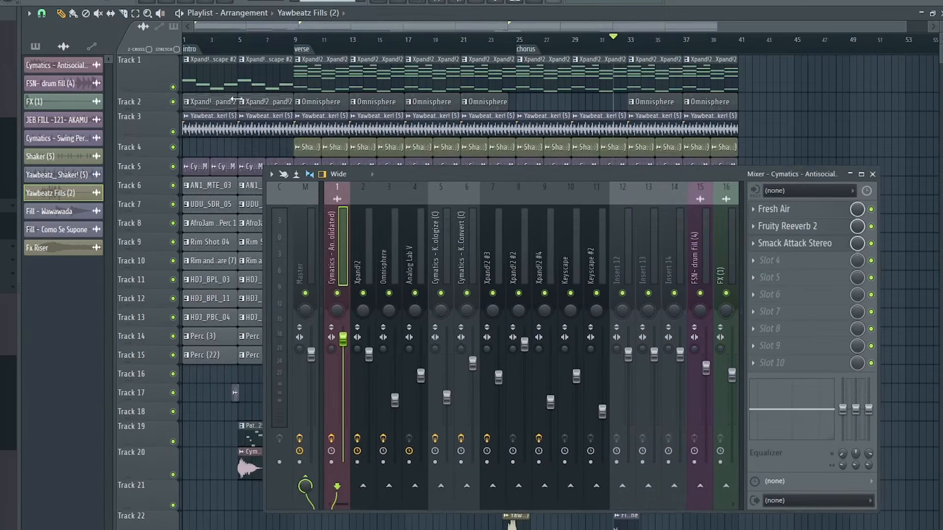
scroll(231, 48, up, 3)
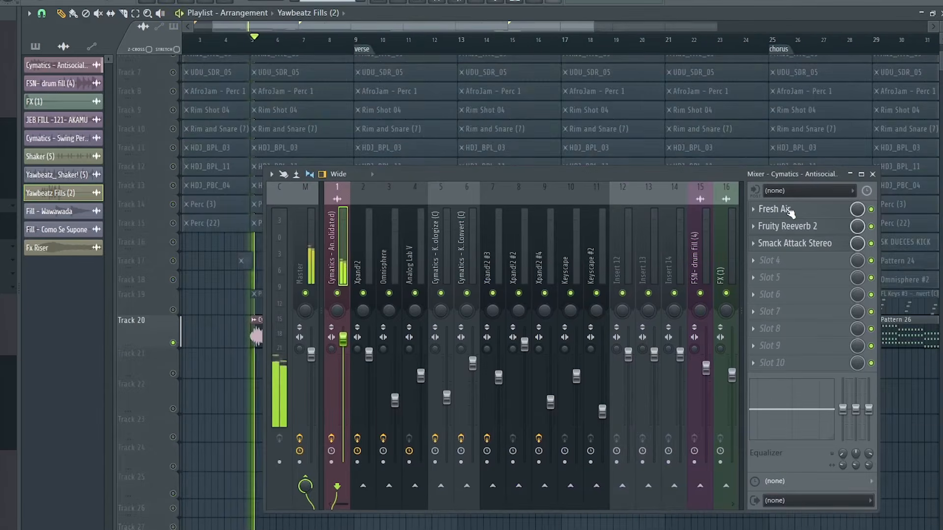
click(789, 212)
drag(705, 176, 681, 325)
click(792, 379)
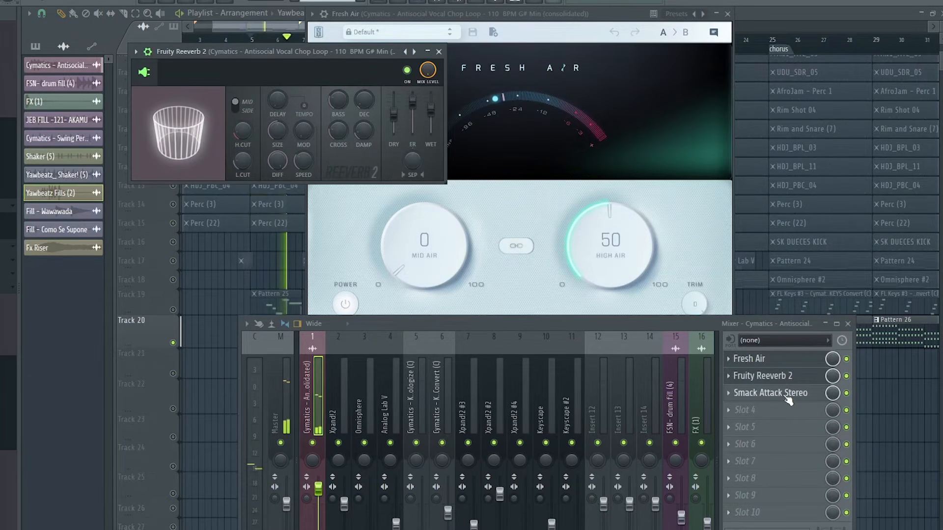
Step: Open Smack Attack Stereo on the vocal chop channel and compare the sound with the effect bypassed and active
click(785, 394)
drag(450, 105, 577, 11)
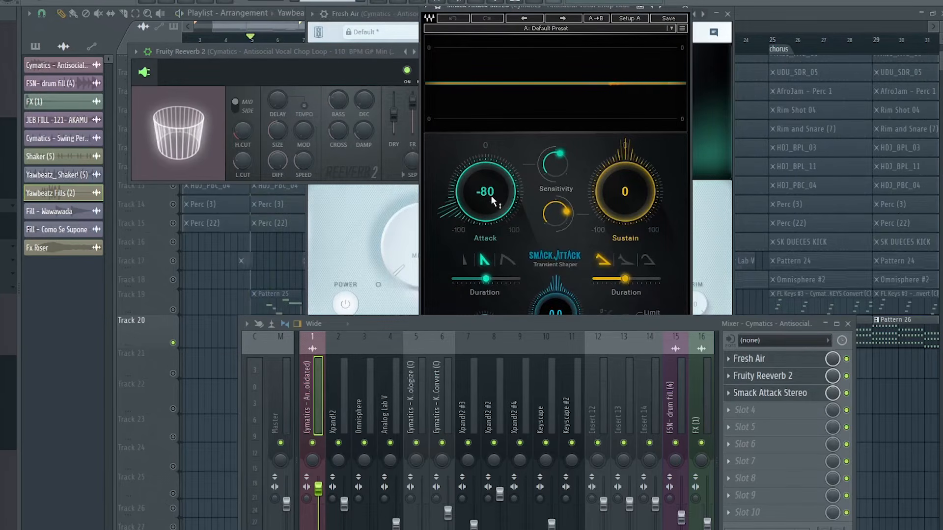
click(846, 394)
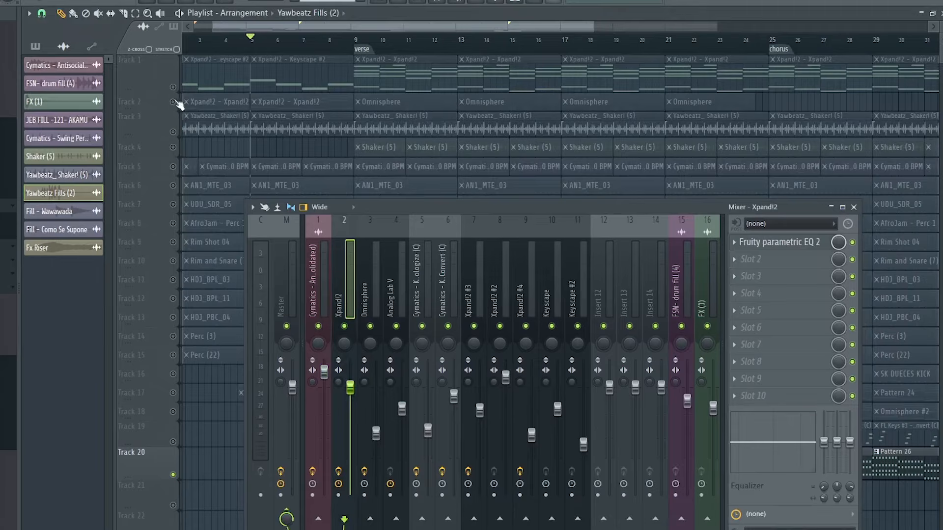
Step: Solo Track 2 and play it with the Xpand!2 channel's Fruity parametric EQ 2 open to examine its low cut
click(173, 102)
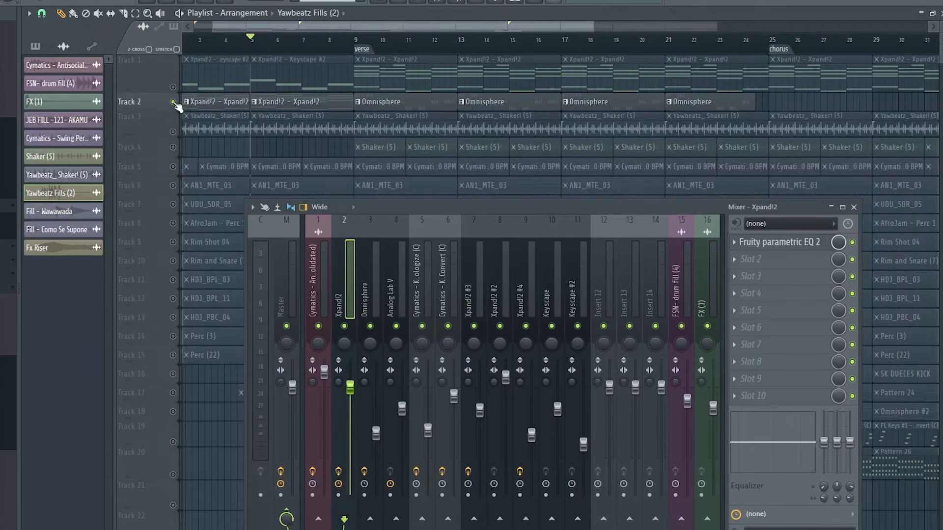
key(space)
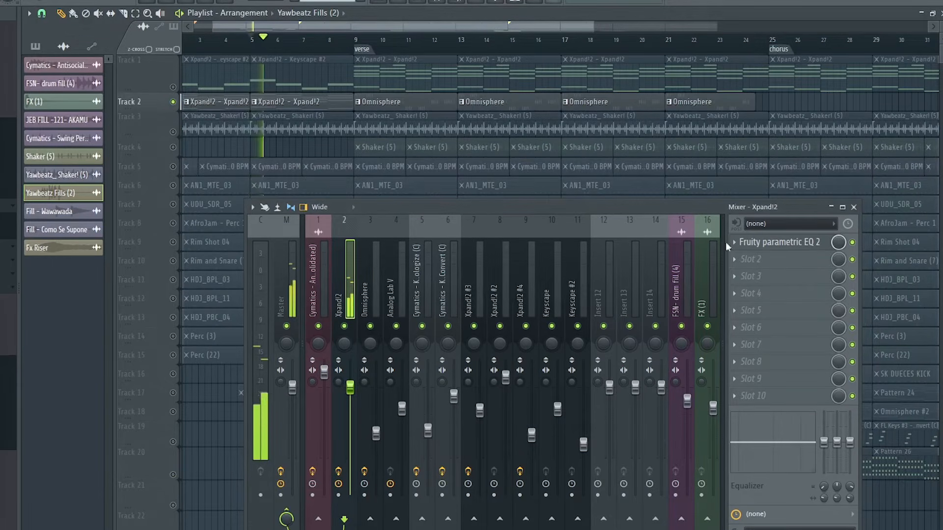
click(766, 243)
drag(414, 212, 385, 262)
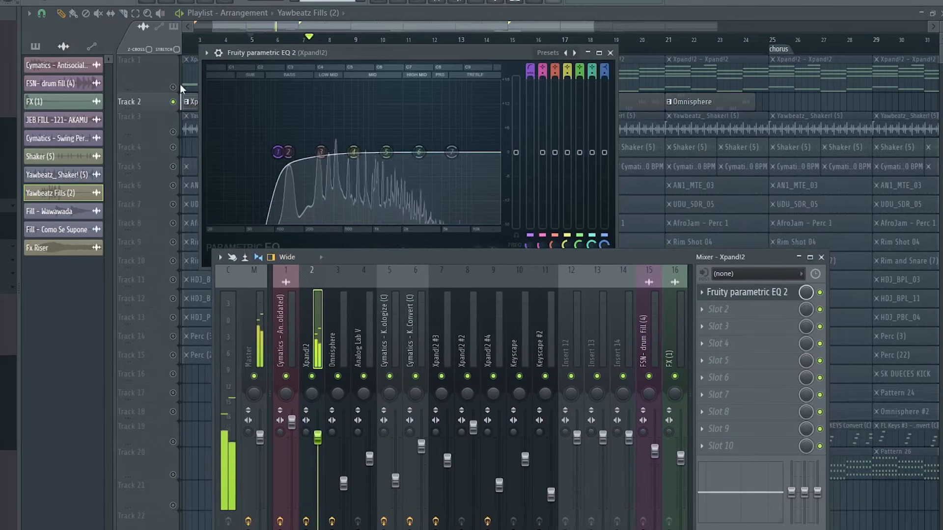
key(space)
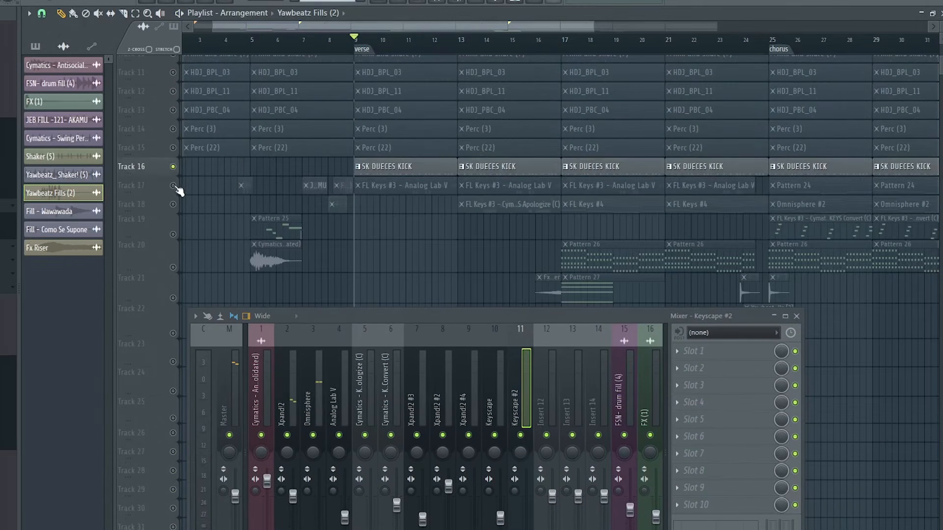
Step: Play the soloed Track 17 from the verse and open RBass Mono on the Omnisphere mixer channel
key(space)
drag(485, 318, 483, 174)
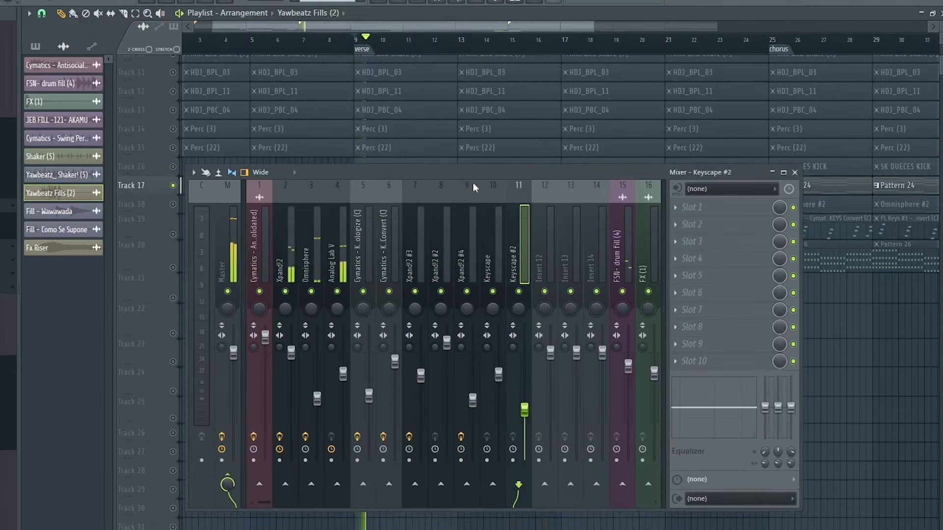
click(347, 256)
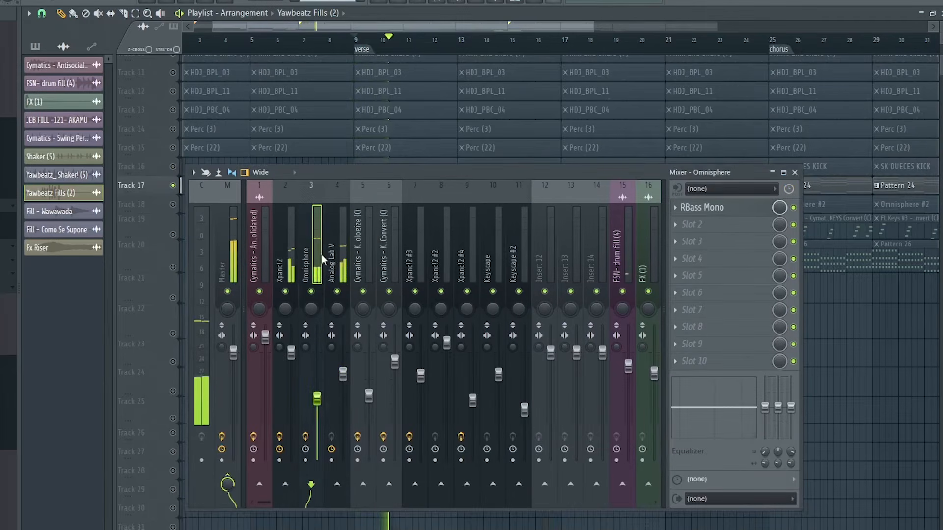
click(321, 255)
click(708, 208)
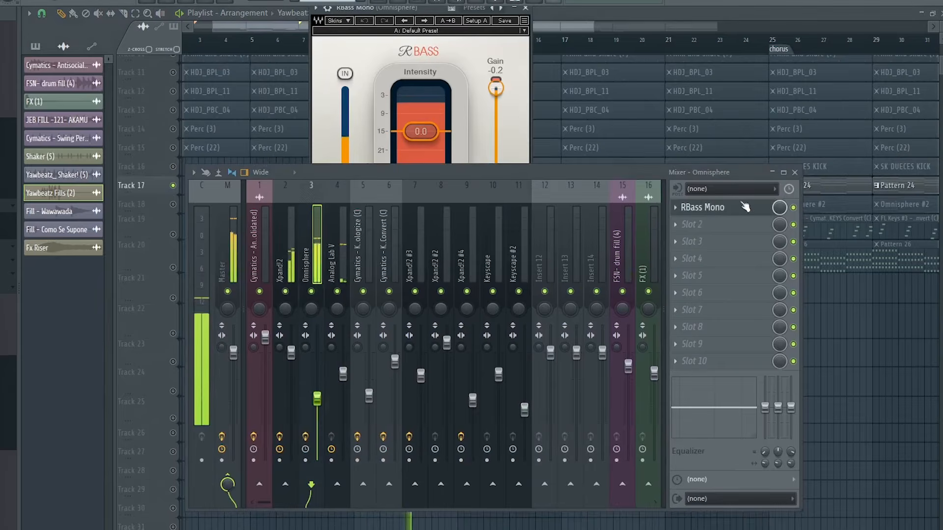
drag(618, 175, 618, 268)
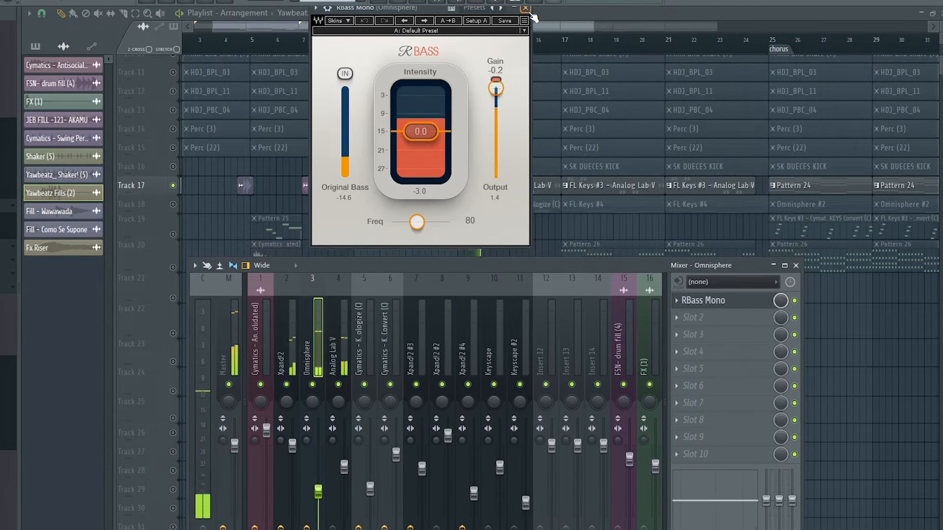
Step: Compare the soloed bass with RBass Mono bypassed and active, then close the effect and stop playback
key(space)
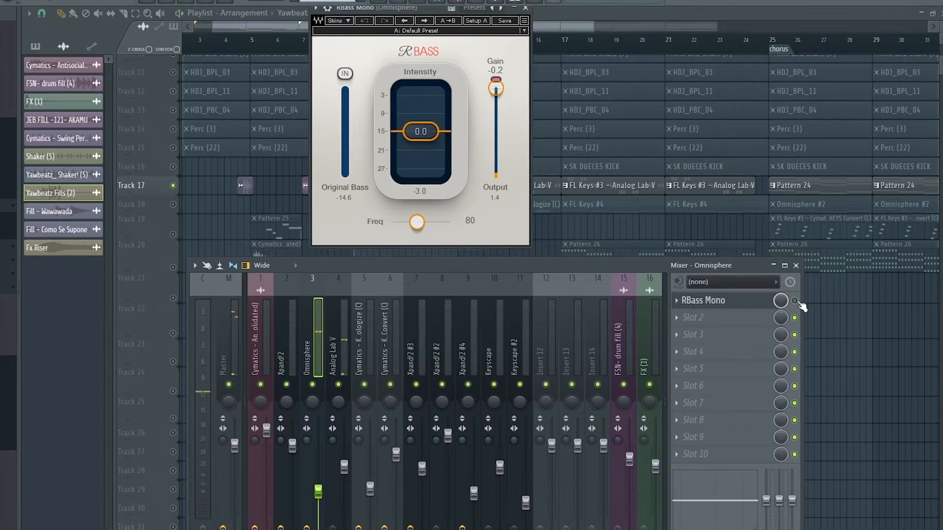
key(space)
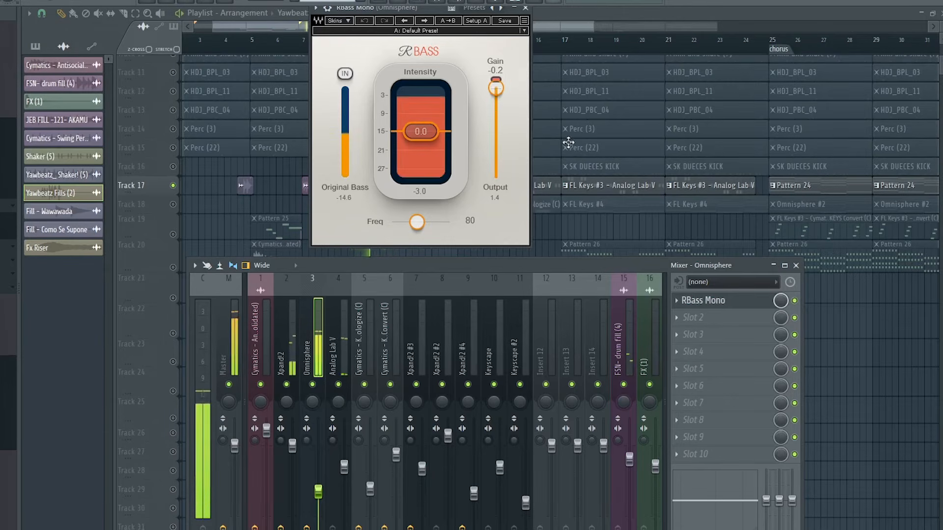
click(525, 9)
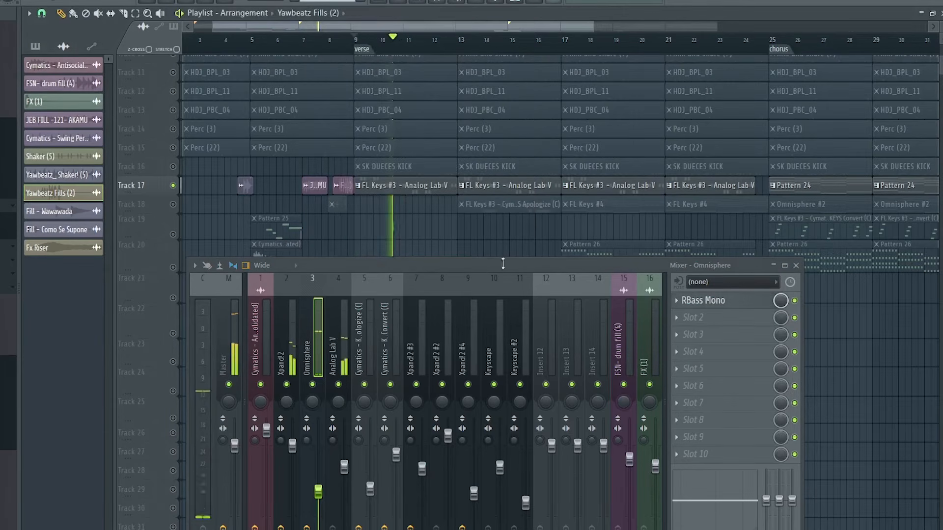
drag(491, 268, 492, 224)
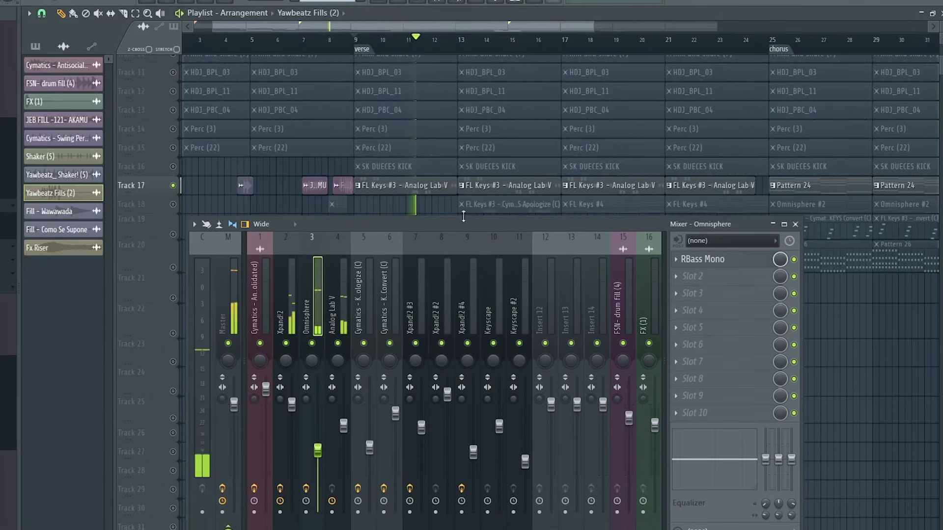
key(space)
Step: Play the soloed Track 18 and open Fruity Delay 3, Fruity Reeverb 2 and Fruity parametric EQ 2 on the Cymatics - KEYS Apologize channel
scroll(471, 60, up, 3)
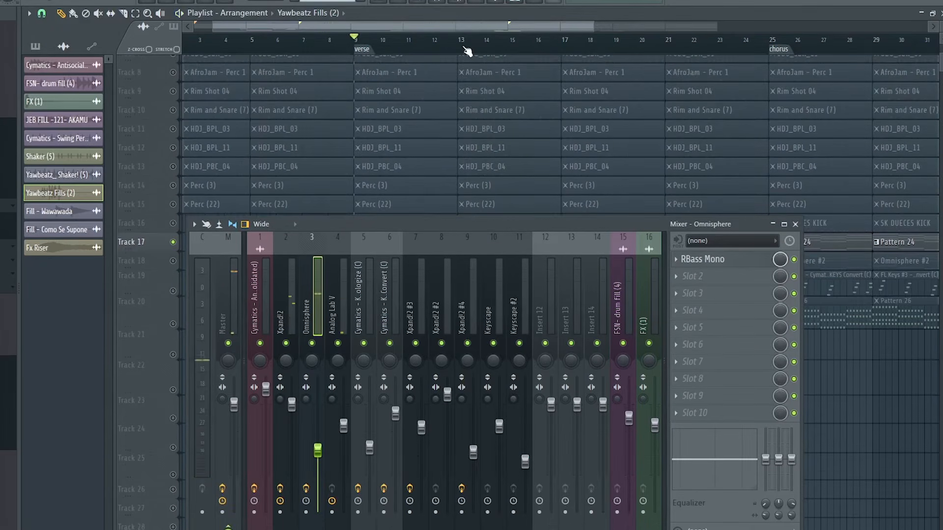
scroll(600, 142, up, 5)
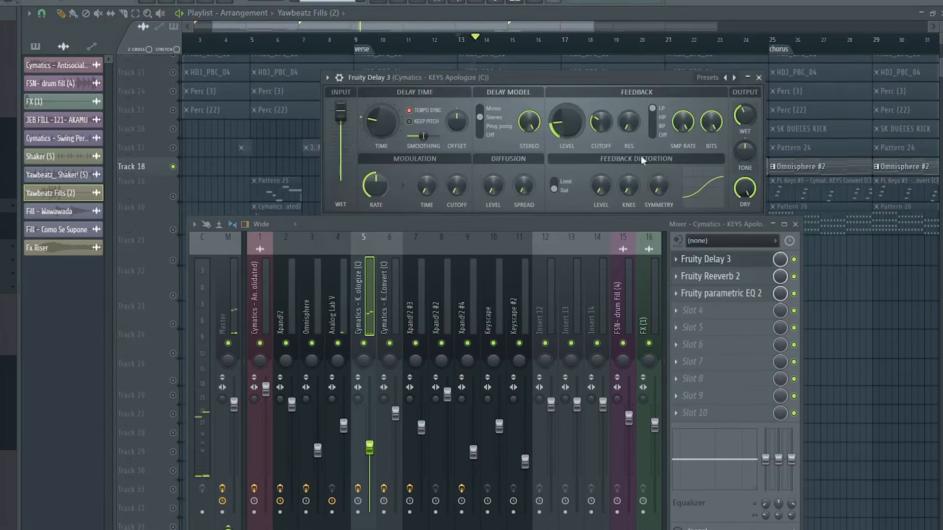
click(726, 277)
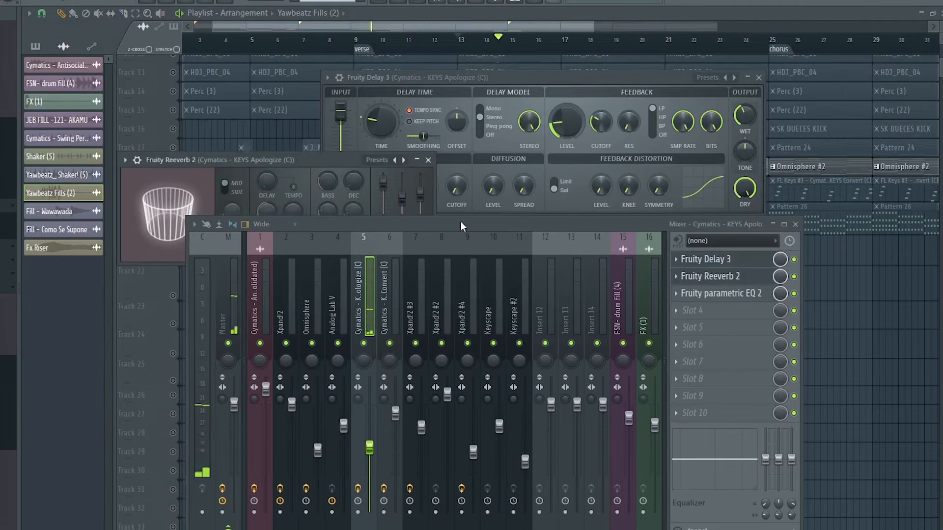
click(719, 293)
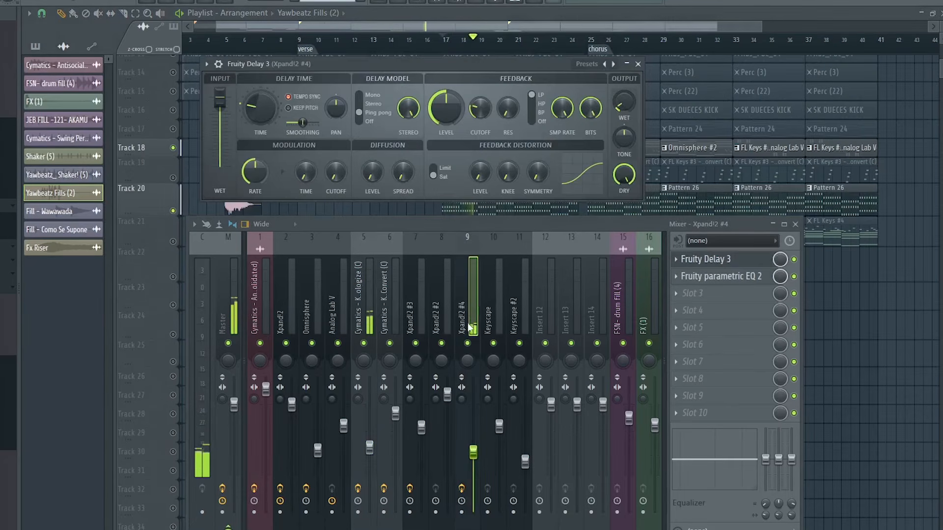
Step: Play Track 20 with Track 18 and examine the Fruity Delay 3 and Fruity parametric EQ 2 settings on the Xpand!2 #4 channel
click(730, 277)
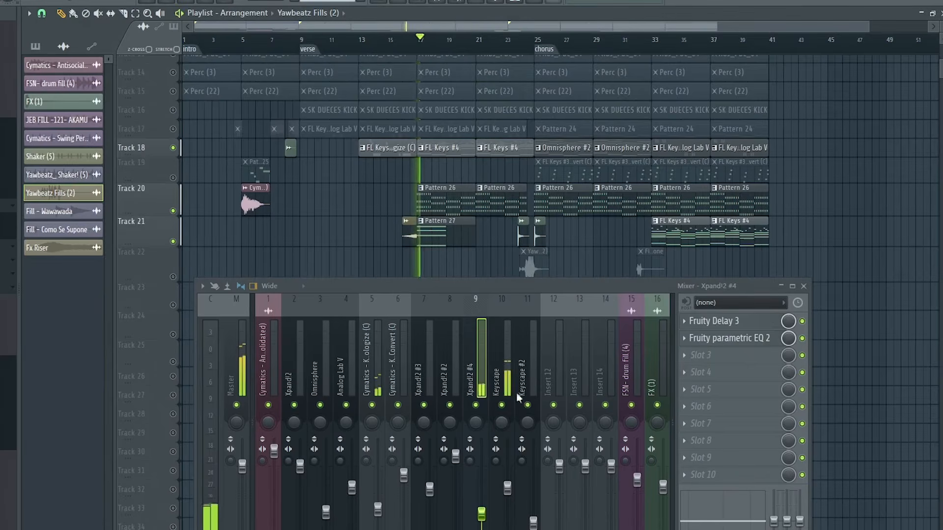
click(509, 372)
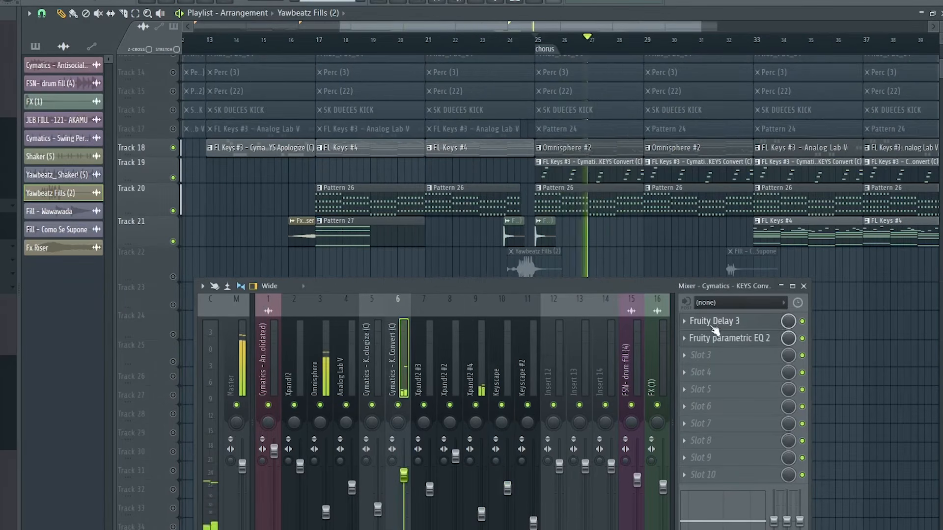
Step: Examine Fruity Delay 3 and Fruity parametric EQ 2 on the Cymatics - KEYS Convert channel during the chorus, then close both effects
click(713, 324)
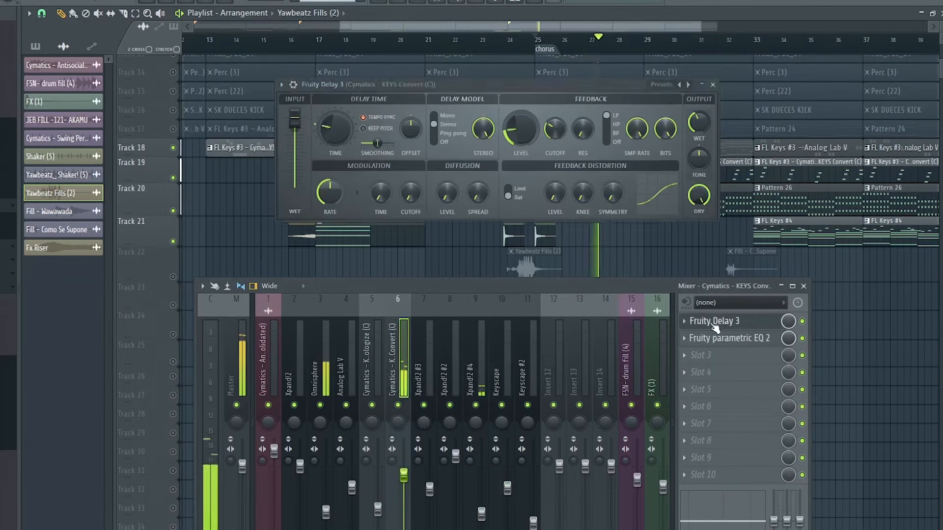
click(732, 340)
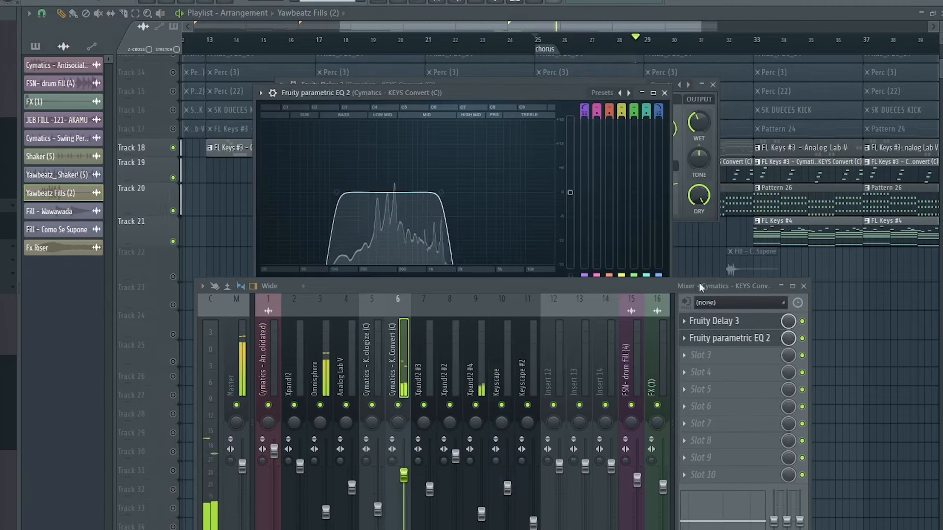
click(664, 93)
click(713, 85)
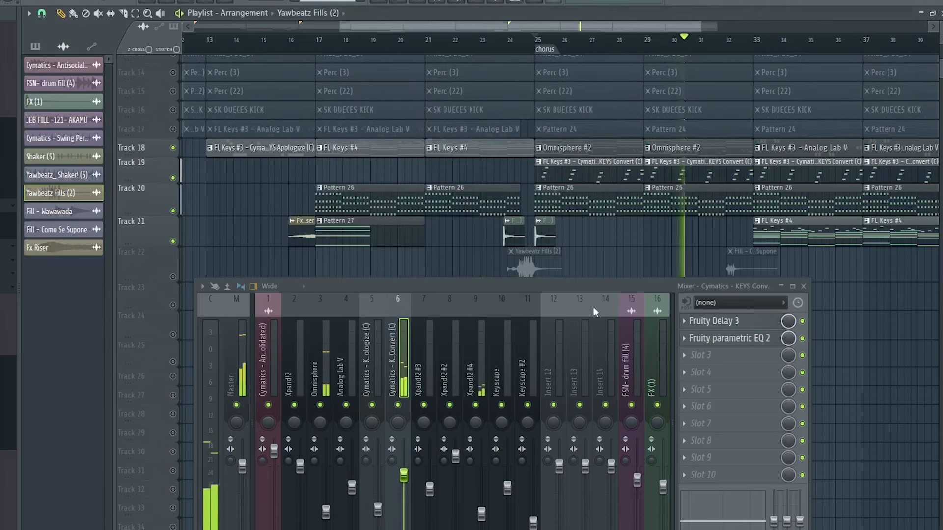
Step: Show the whole arrangement from intro to chorus in the playlist and reposition the mixer window so its faders are fully visible
scroll(567, 45, down, 4)
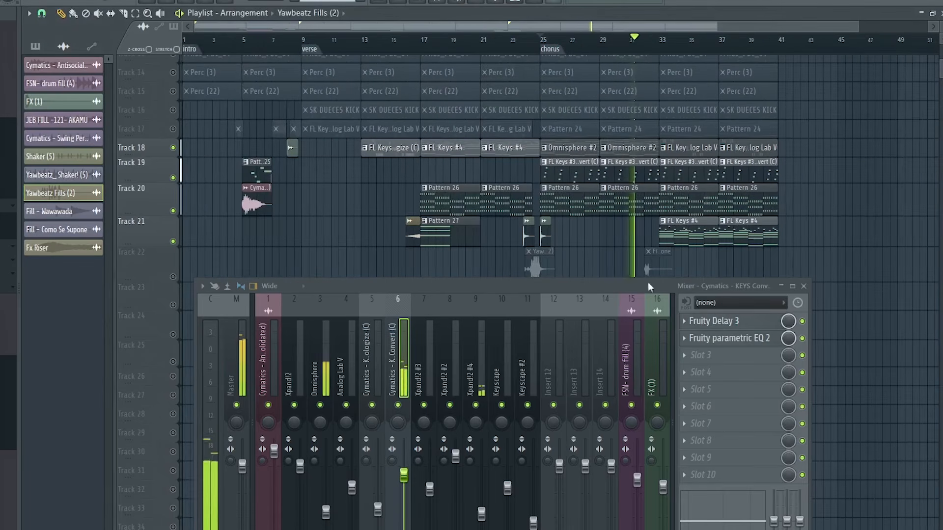
drag(615, 282, 585, 227)
scroll(648, 42, down, 1)
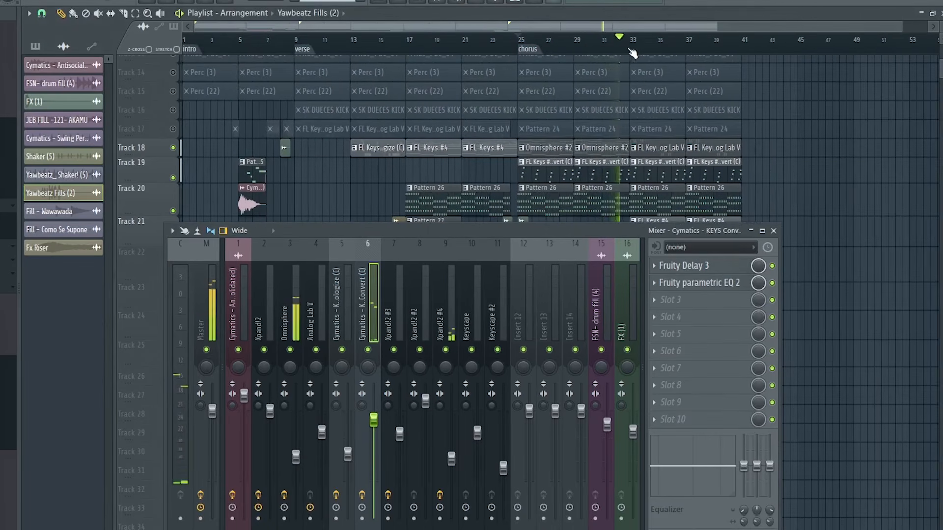
scroll(635, 49, down, 1)
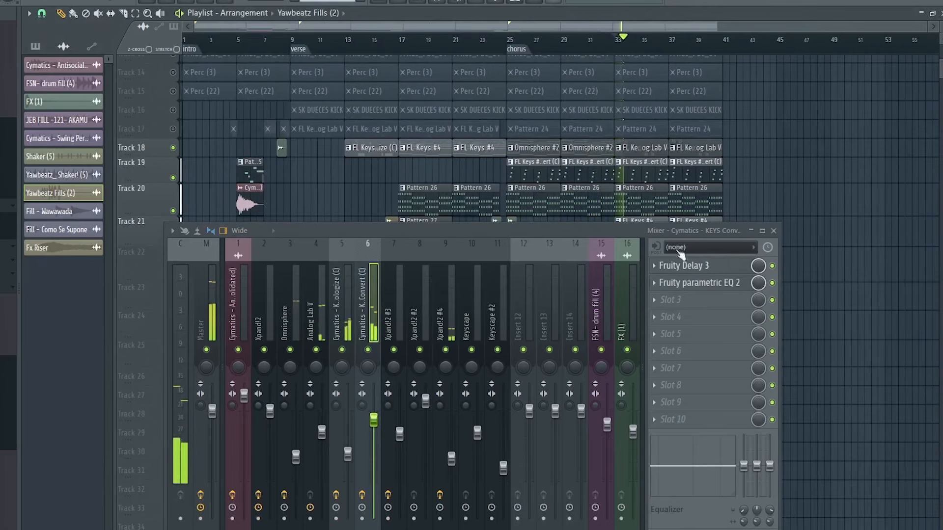